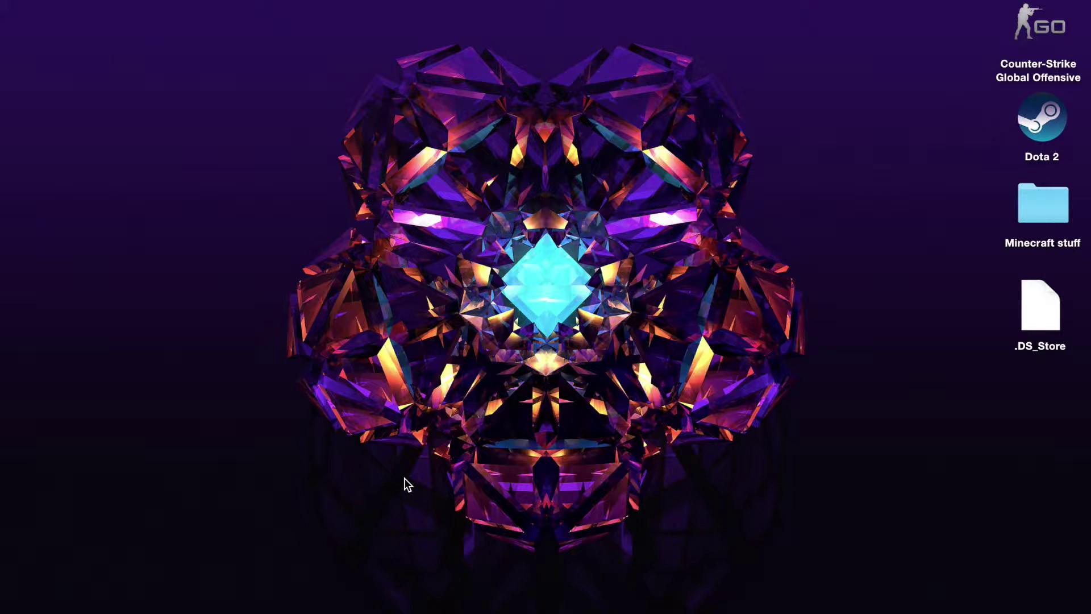
Step: Start a new empty project with one Software Instrument track
{"action": "mouse_move", "coordinate": [341, 610]}
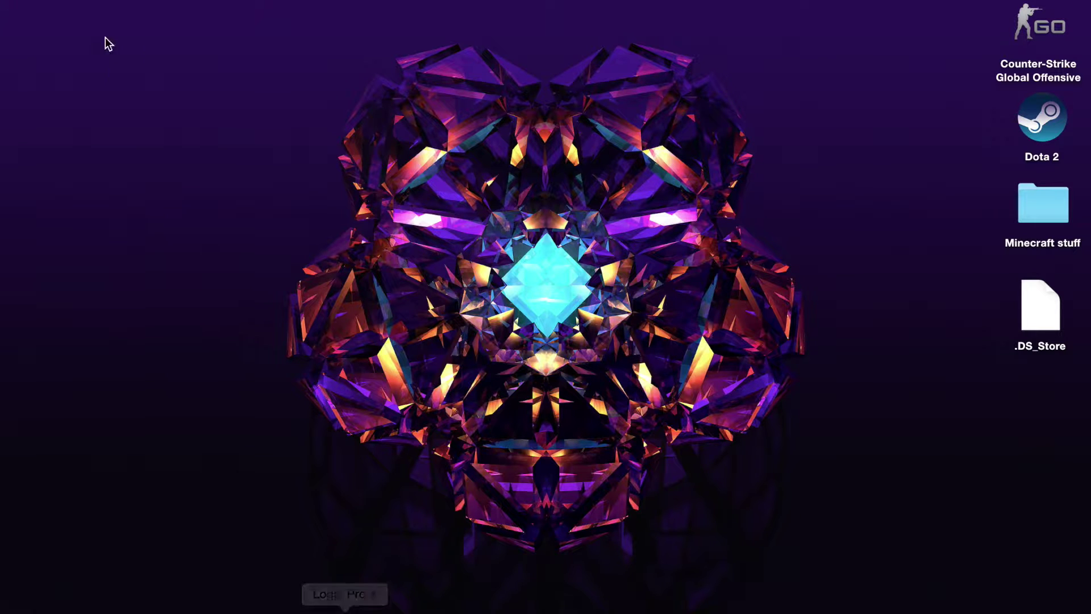
{"action": "left_click", "coordinate": [62, 1]}
{"action": "mouse_move", "coordinate": [134, 1]}
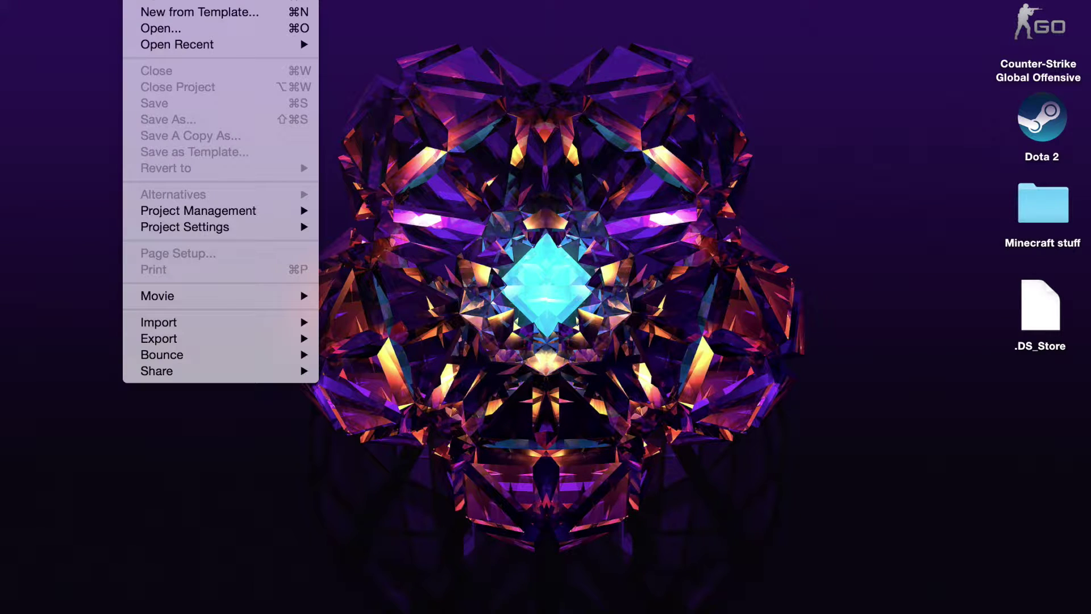
{"action": "left_click", "coordinate": [157, 1]}
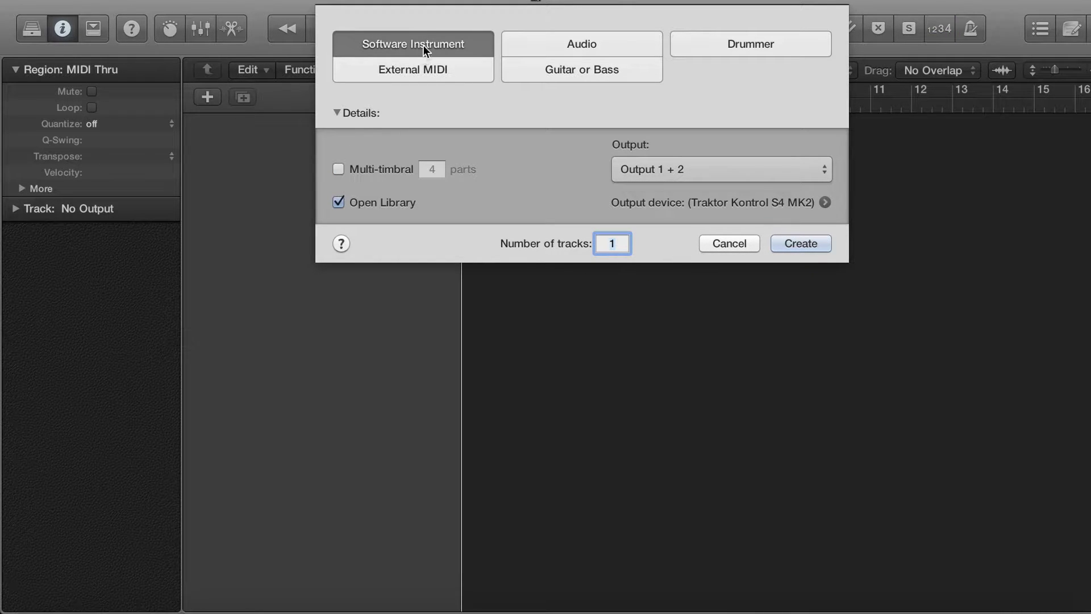
{"action": "left_click", "coordinate": [783, 243]}
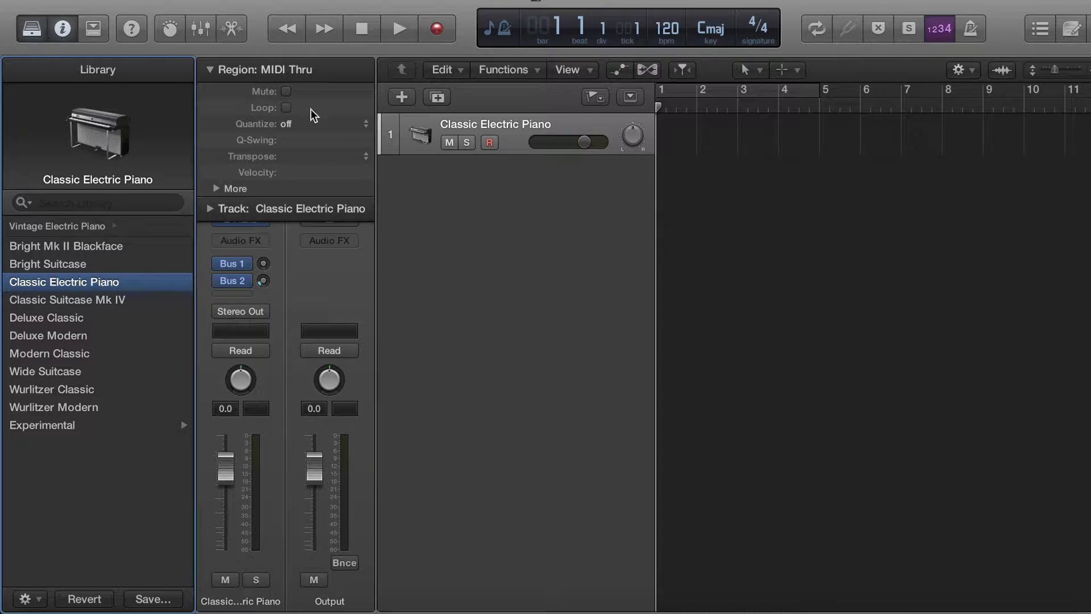
Step: Load the Boutique 808 patch from the Library's Drum Machine category onto the track
{"action": "mouse_move", "coordinate": [150, 154]}
{"action": "left_click", "coordinate": [41, 230]}
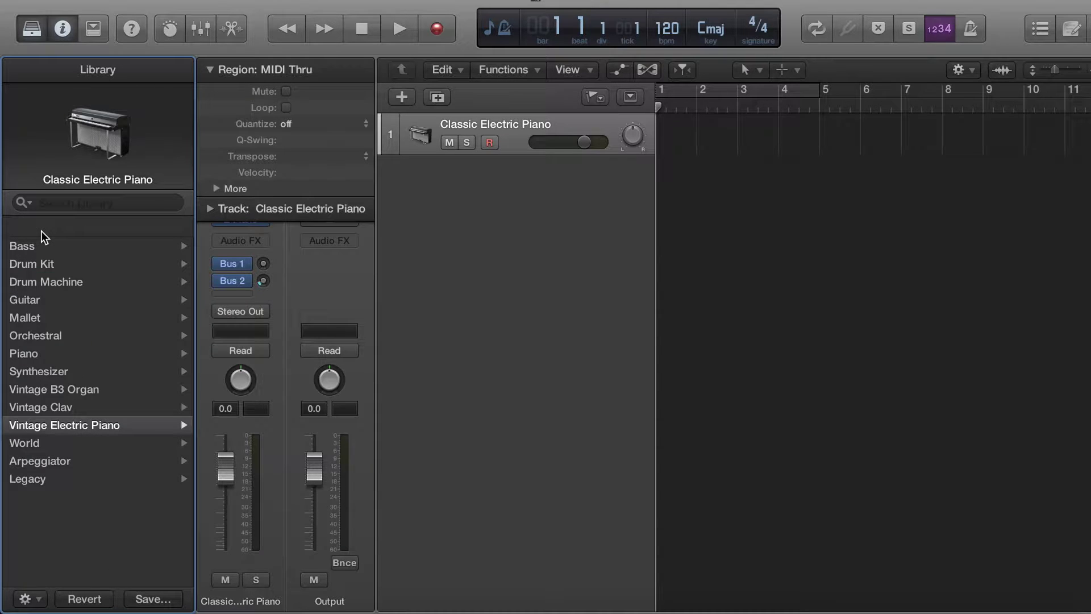
{"action": "left_click", "coordinate": [59, 278]}
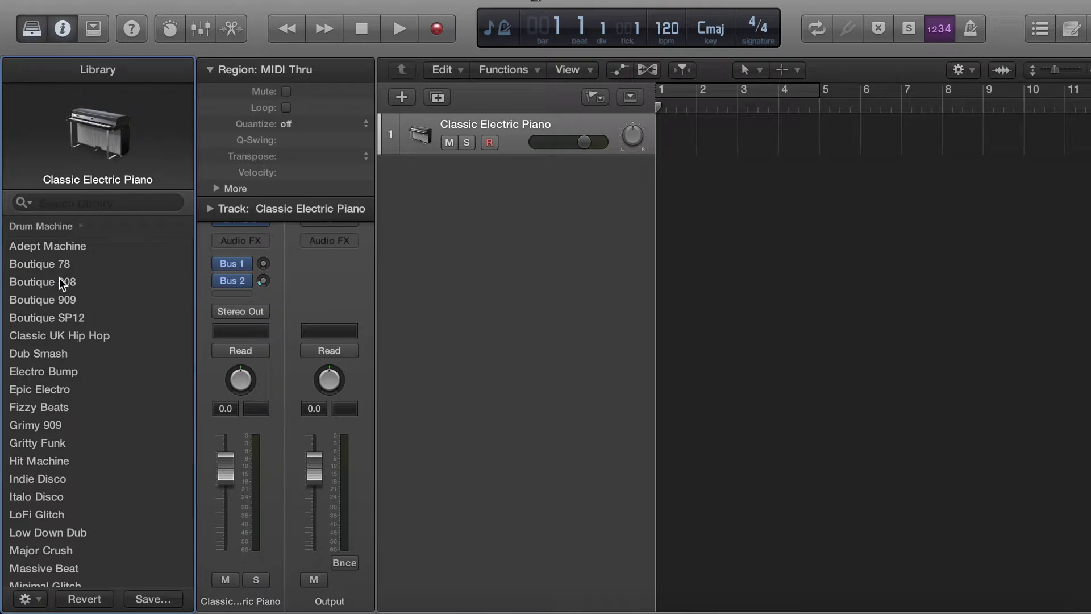
{"action": "left_click", "coordinate": [78, 302]}
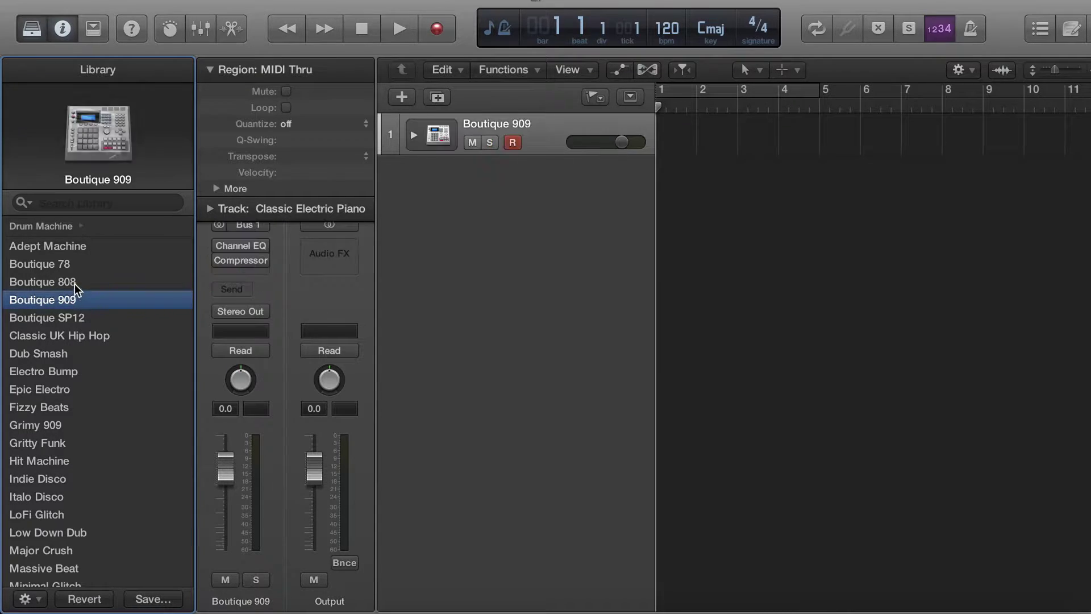
{"action": "left_click", "coordinate": [73, 285]}
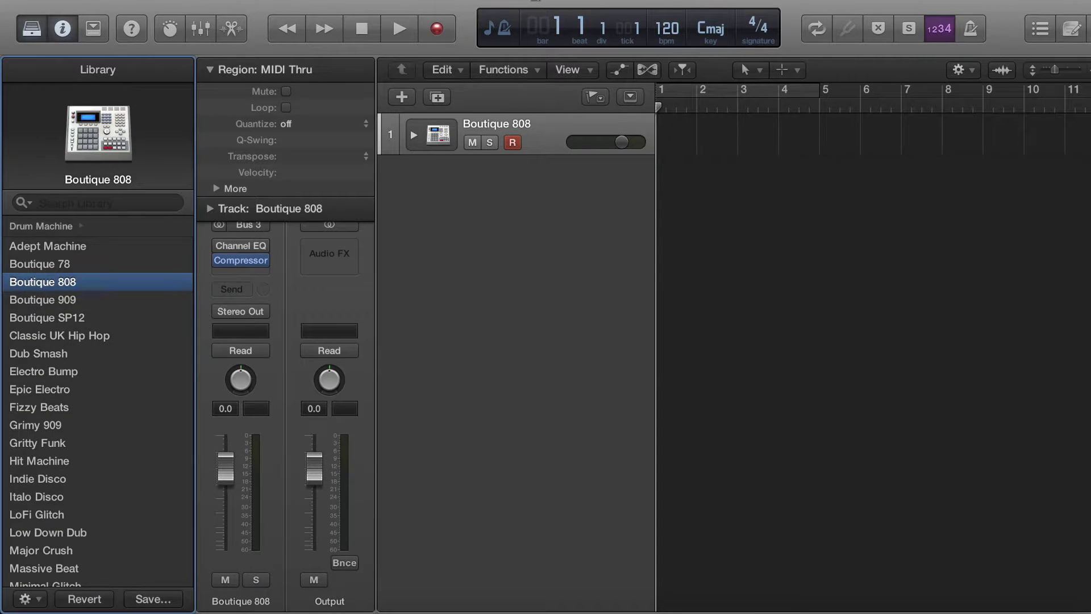
{"action": "left_click", "coordinate": [463, 2]}
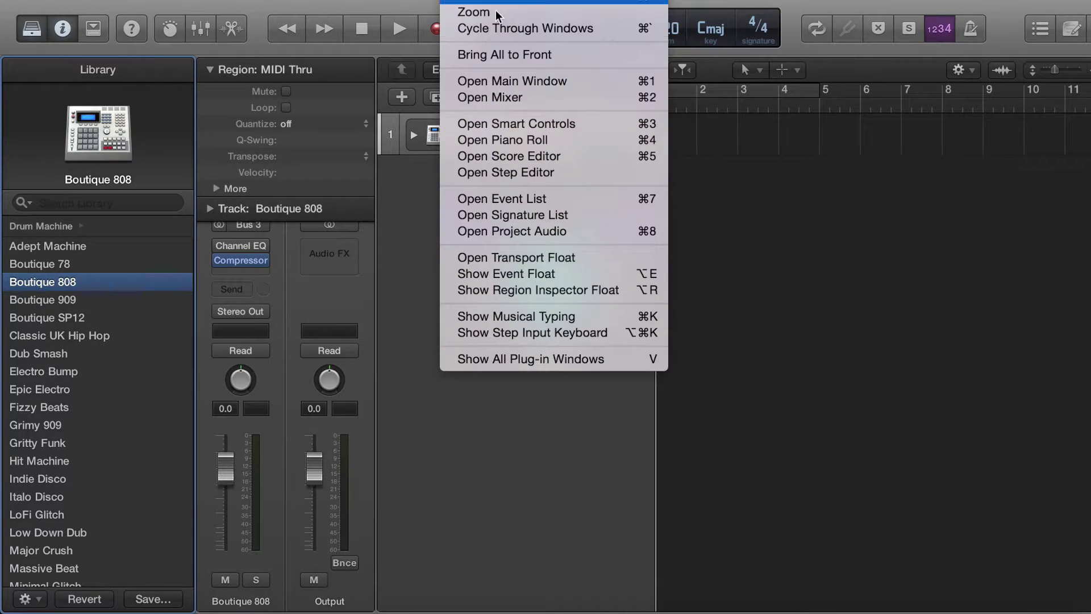
Step: Show the Boutique 808 piano roll in the editor pane below the tracks
{"action": "left_click", "coordinate": [530, 139]}
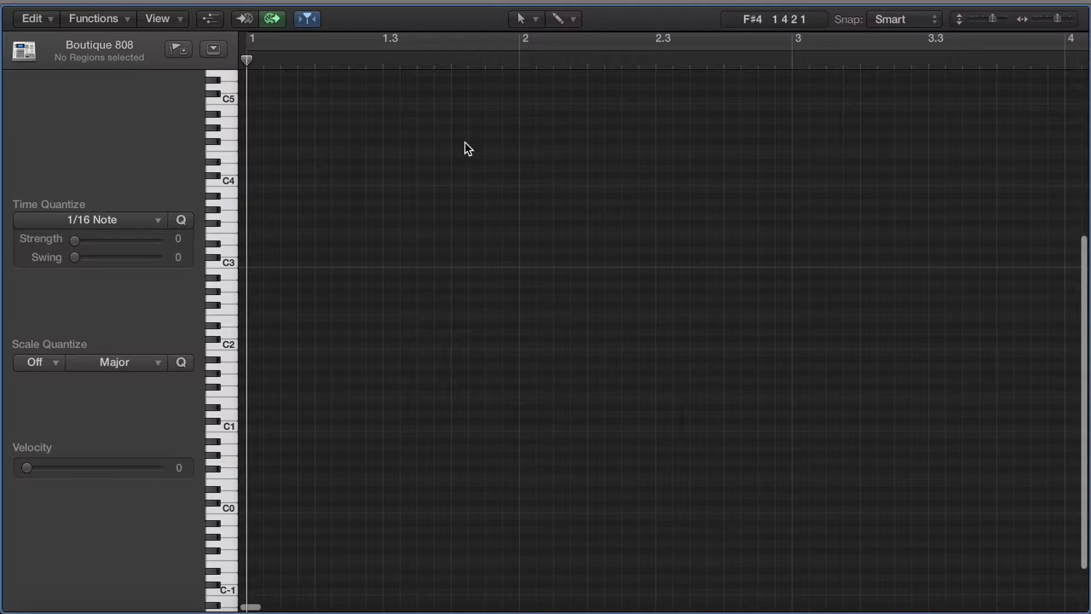
{"action": "left_click", "coordinate": [36, 3]}
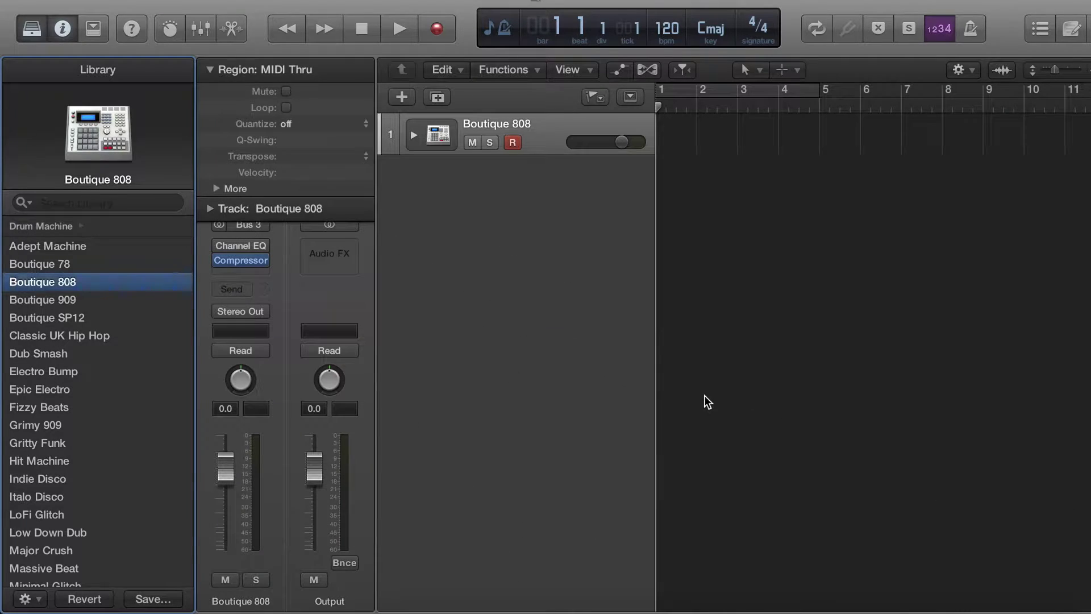
{"action": "key", "text": "e"}
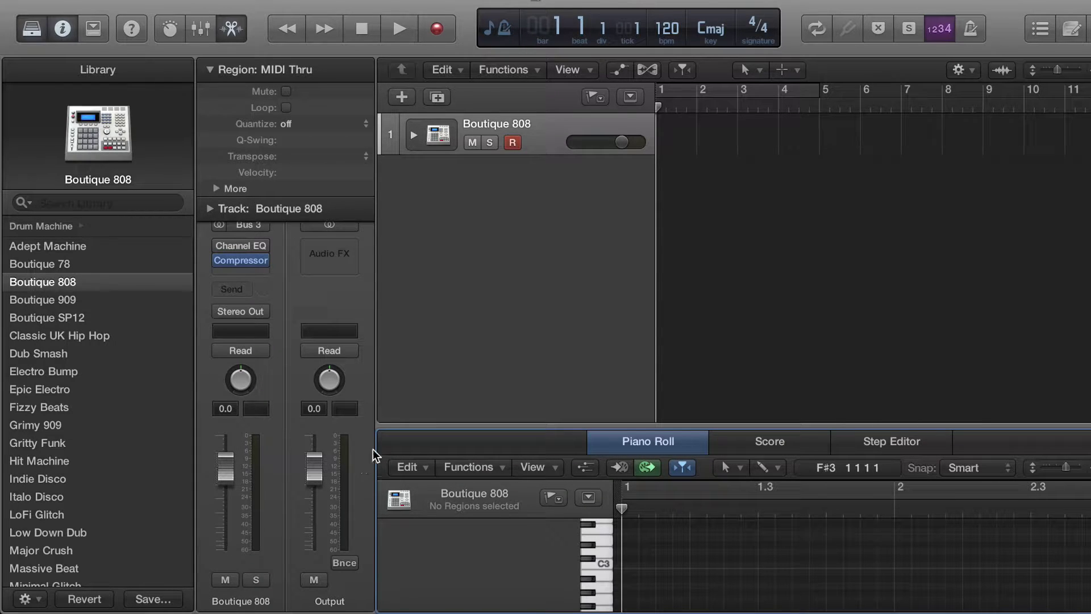
Step: Hide the Library and Inspector and enlarge the piano roll editor upward
{"action": "key", "text": "y"}
{"action": "key", "text": "i"}
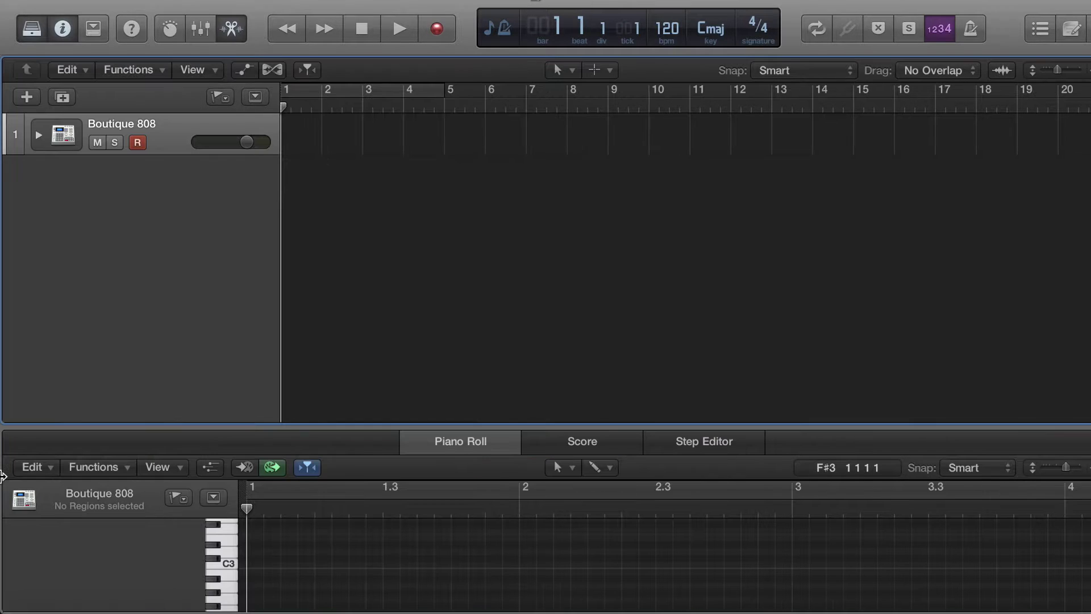
{"action": "left_click_drag", "start_coordinate": [366, 424], "coordinate": [364, 173]}
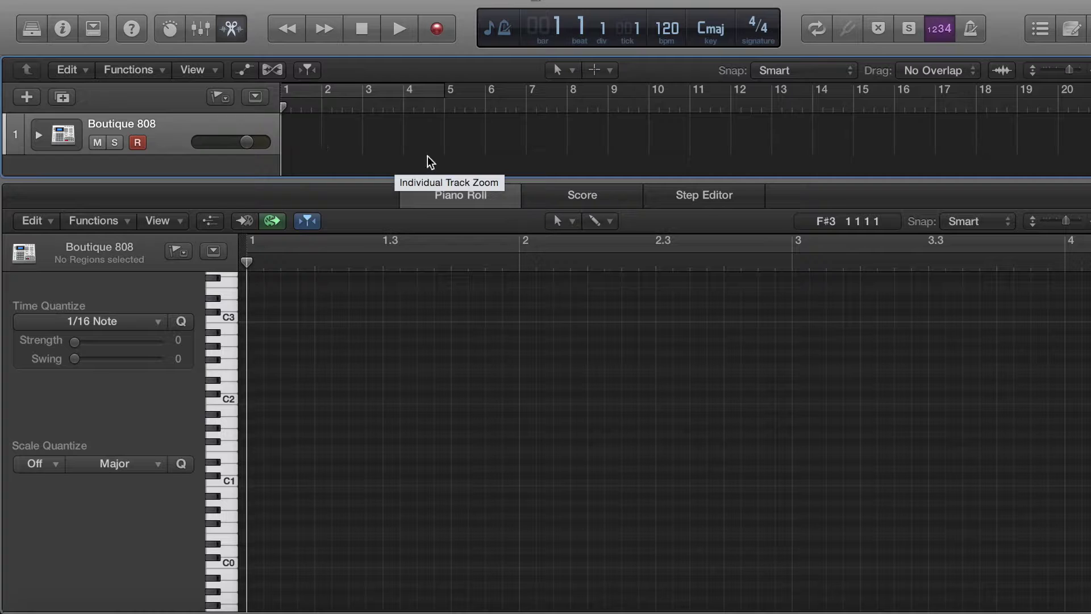
{"action": "left_click", "coordinate": [228, 414]}
Step: Draw four evenly spaced kick notes on a low drum row in bar 1, cycling 1 to 1.3
{"action": "left_click", "coordinate": [224, 461]}
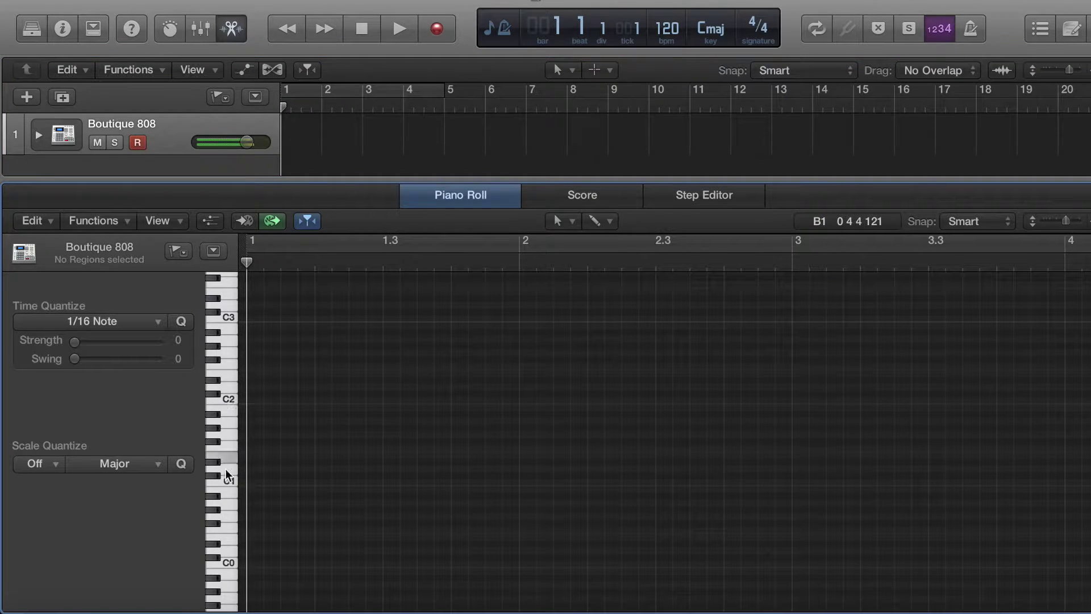
{"action": "left_click", "coordinate": [237, 382]}
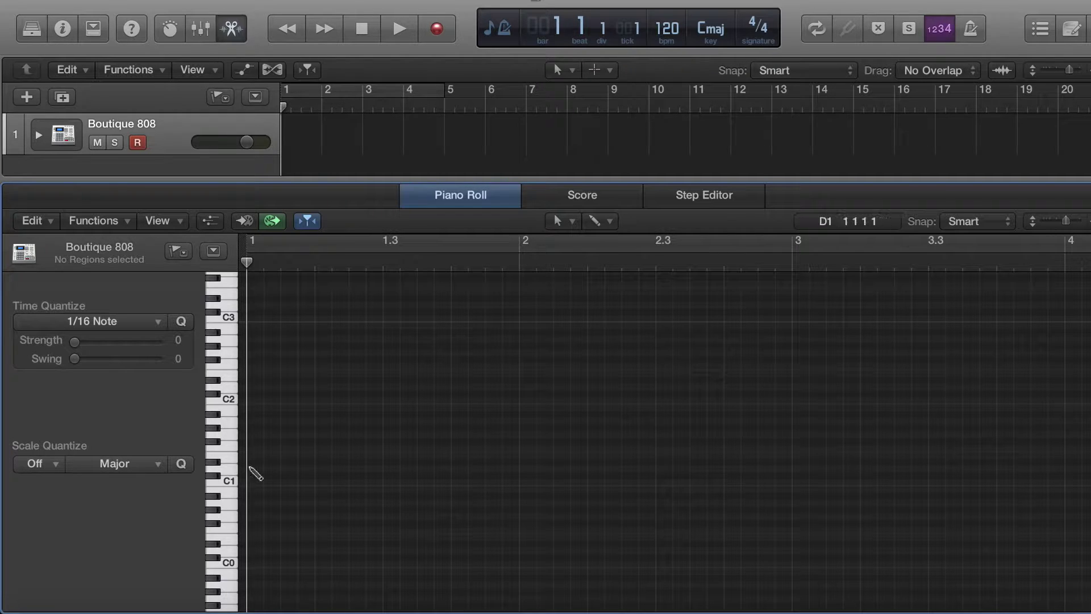
{"action": "left_click", "coordinate": [272, 470]}
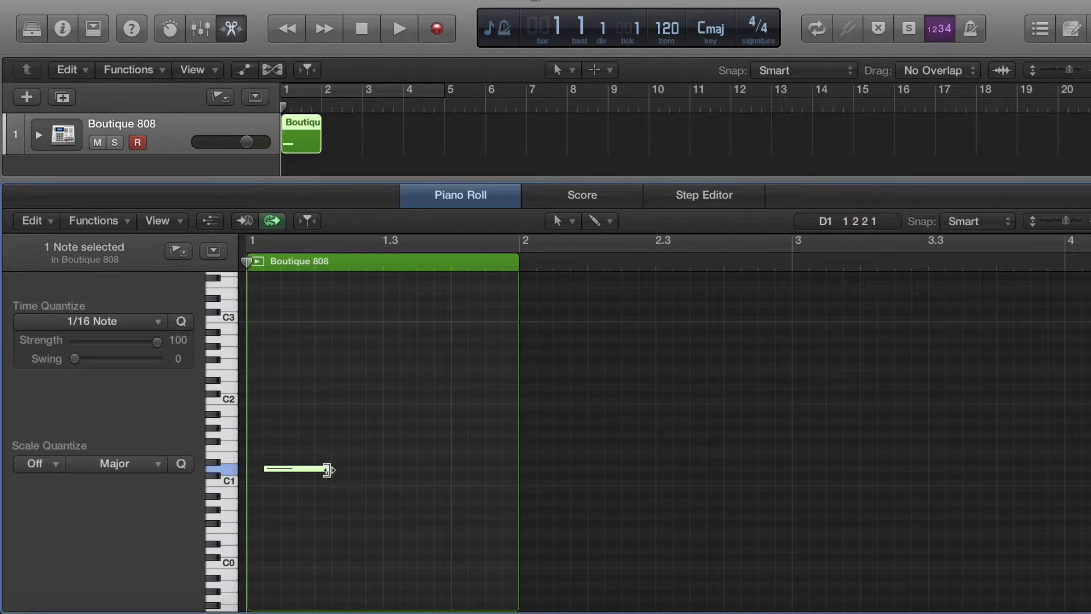
{"action": "left_click_drag", "start_coordinate": [328, 468], "coordinate": [296, 478]}
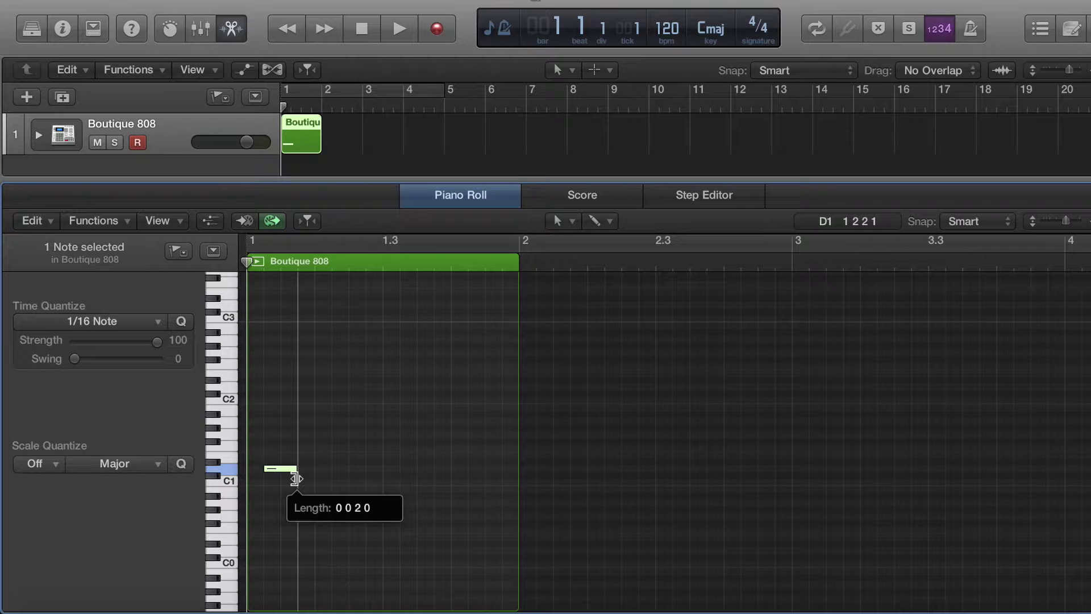
{"action": "left_click", "coordinate": [327, 471]}
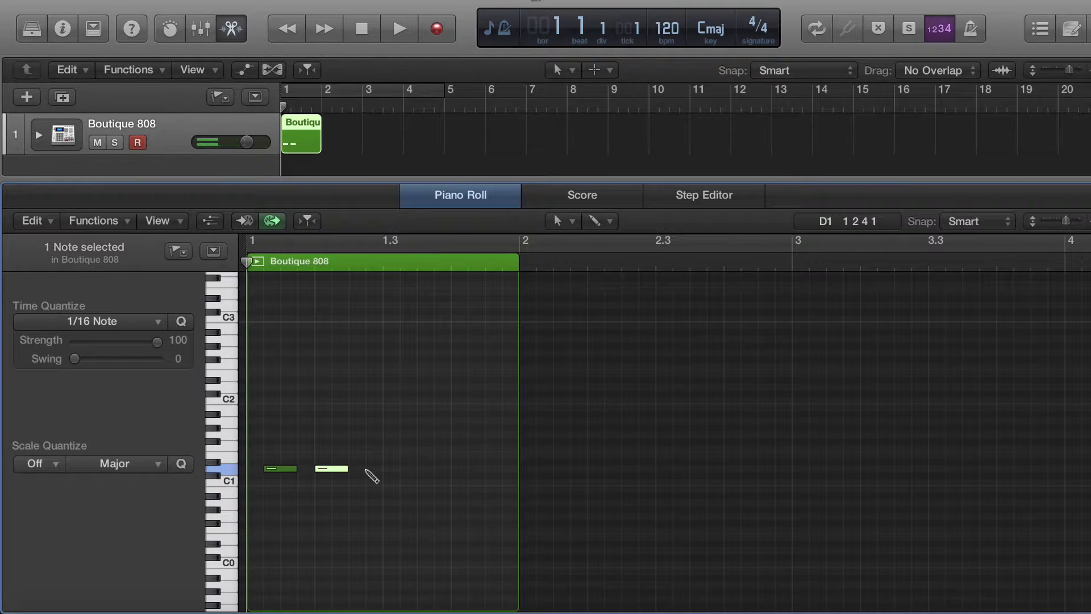
{"action": "left_click", "coordinate": [369, 471]}
{"action": "left_click", "coordinate": [423, 470]}
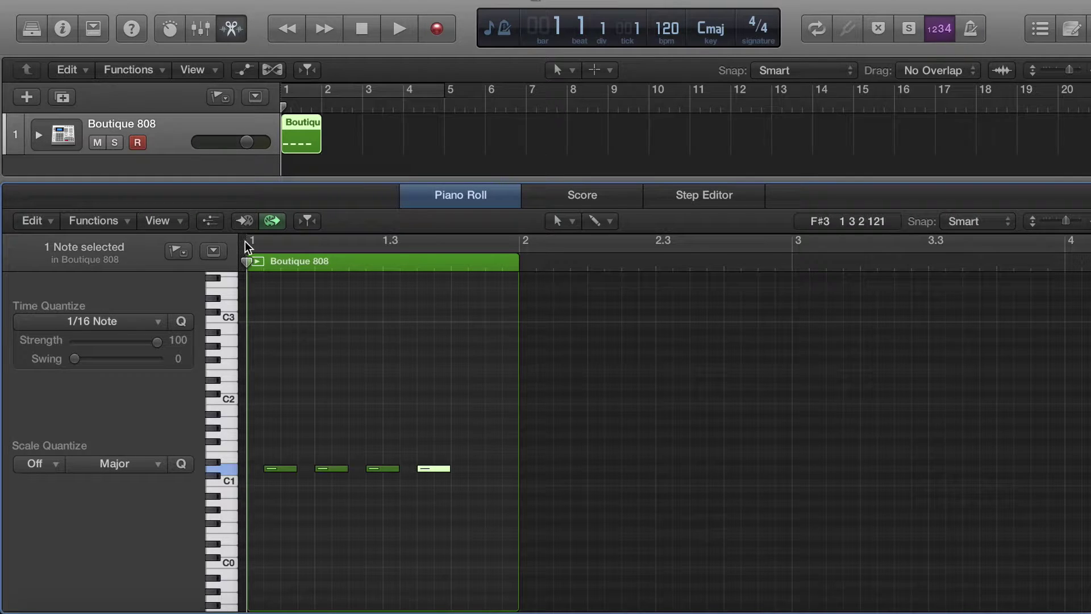
{"action": "left_click_drag", "start_coordinate": [247, 244], "coordinate": [468, 276]}
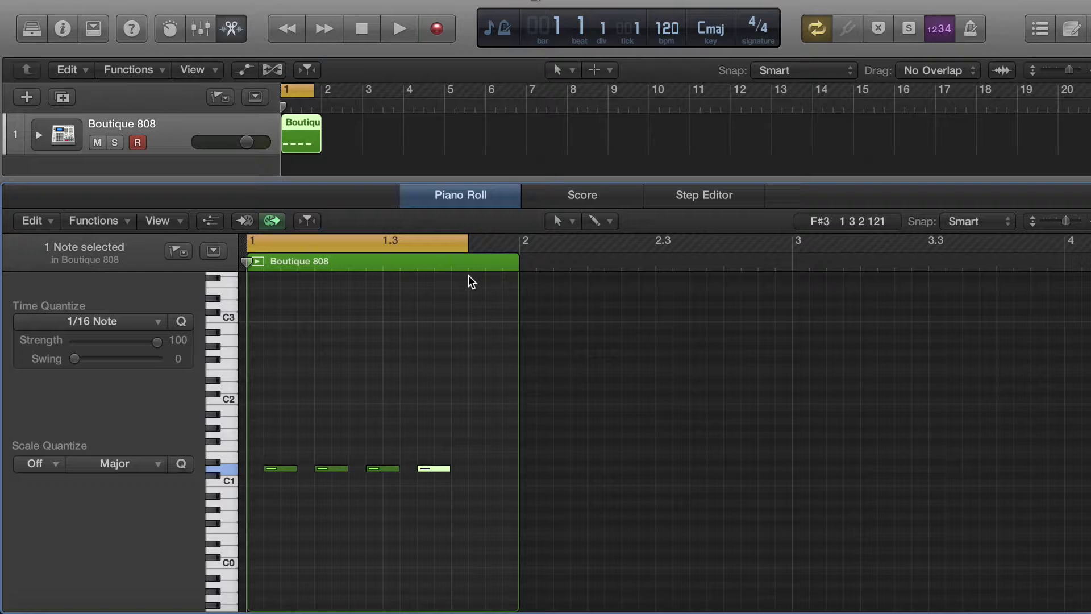
Step: Move the first kick note to the bar start and delete the three later notes
{"action": "key", "text": "space"}
{"action": "key", "text": "space"}
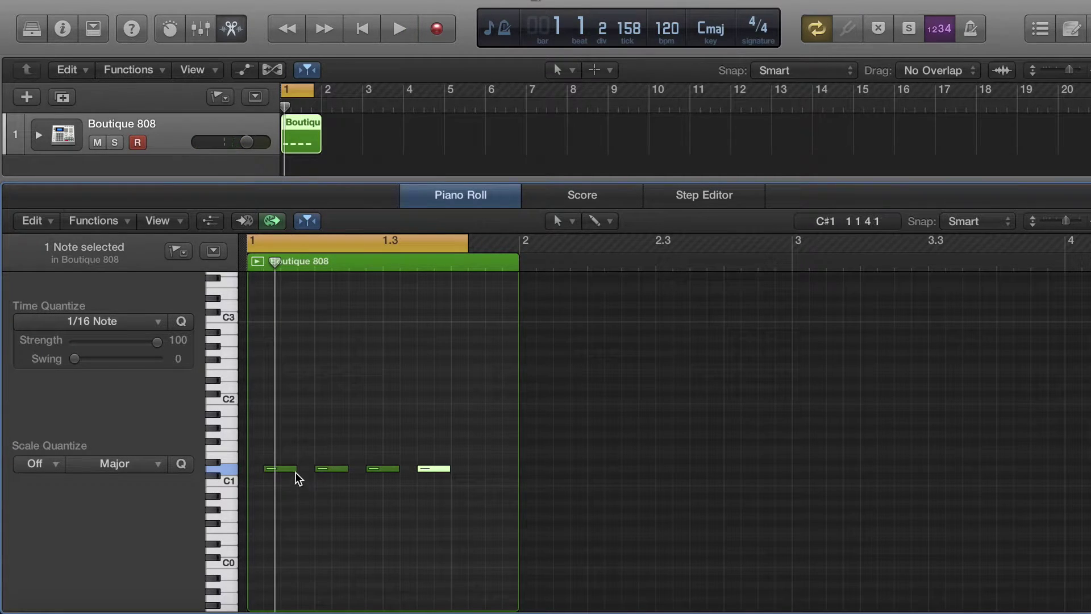
{"action": "left_click_drag", "start_coordinate": [280, 469], "coordinate": [267, 472]}
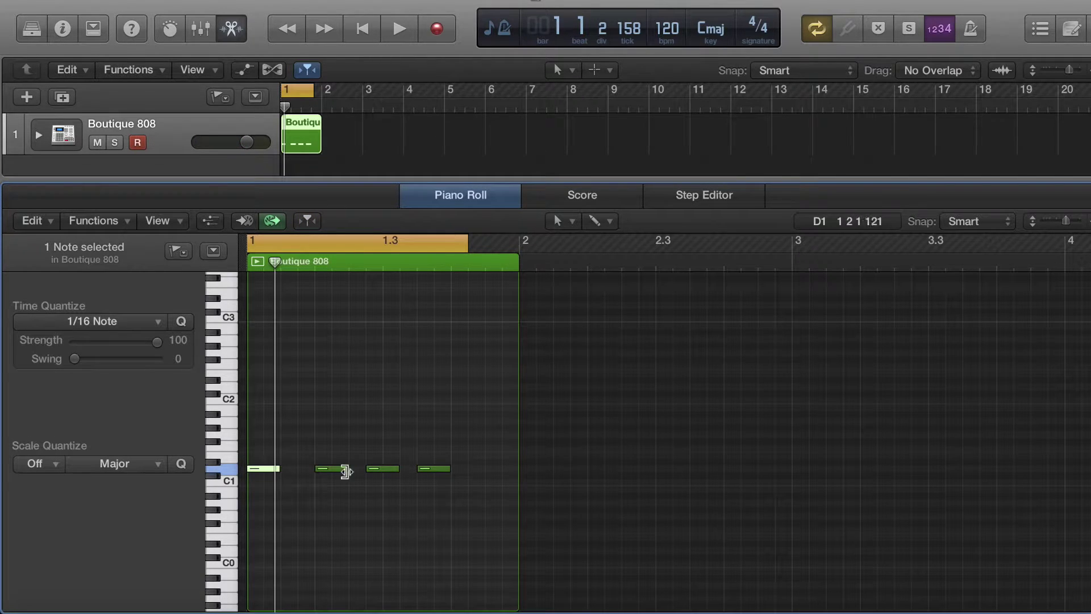
{"action": "left_click_drag", "start_coordinate": [477, 482], "coordinate": [366, 489]}
{"action": "key", "text": "Delete"}
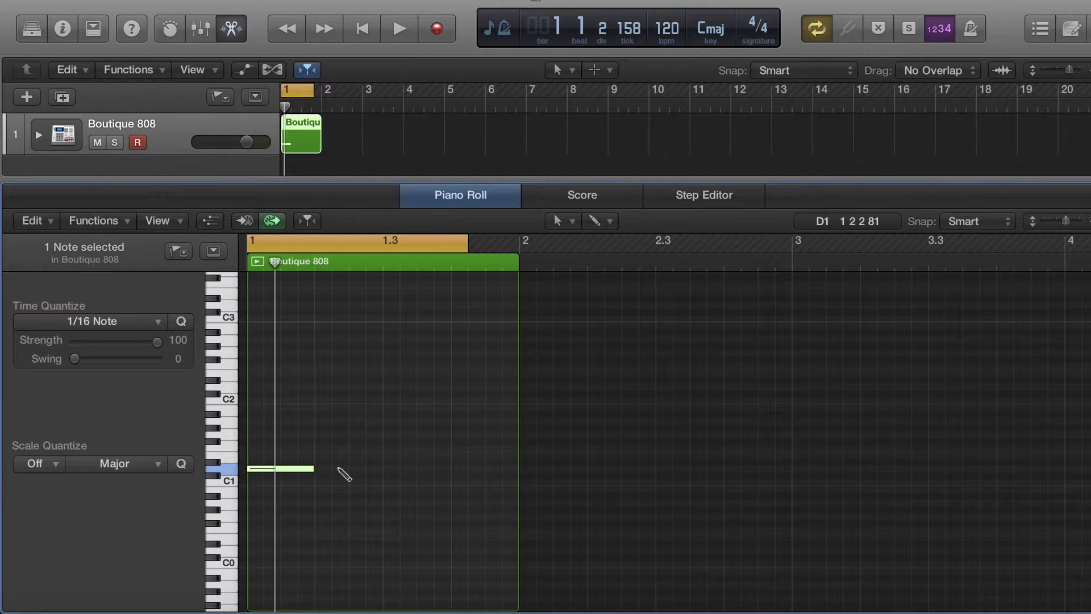
Step: Redraw three equal kick notes on D1 and lengthen the region to a bar and a half
{"action": "left_click", "coordinate": [341, 468], "text": "super"}
{"action": "left_click", "coordinate": [425, 476], "text": "super"}
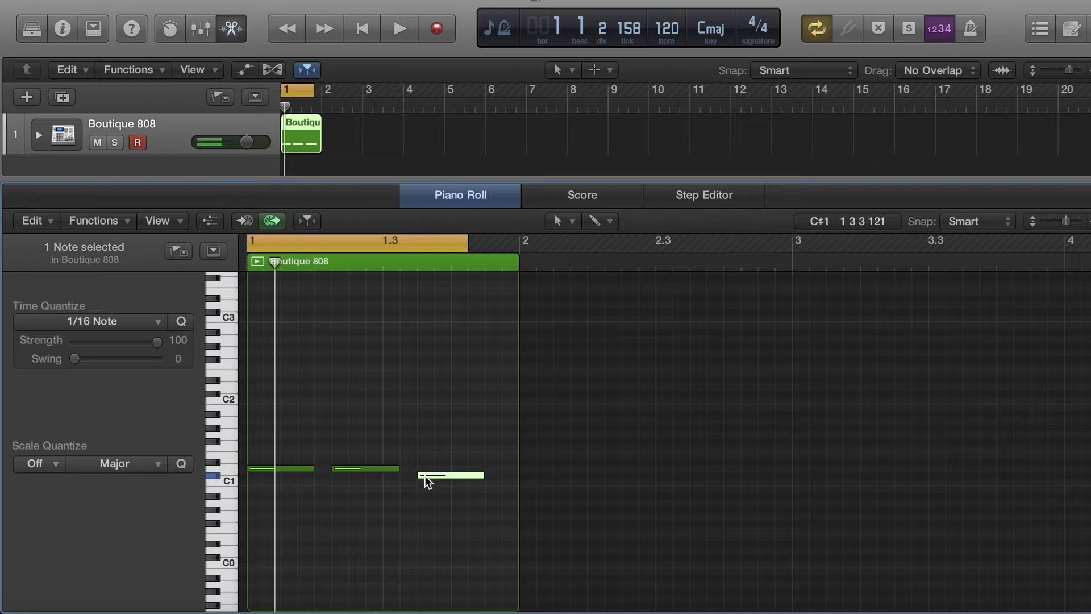
{"action": "left_click_drag", "start_coordinate": [425, 475], "coordinate": [424, 469]}
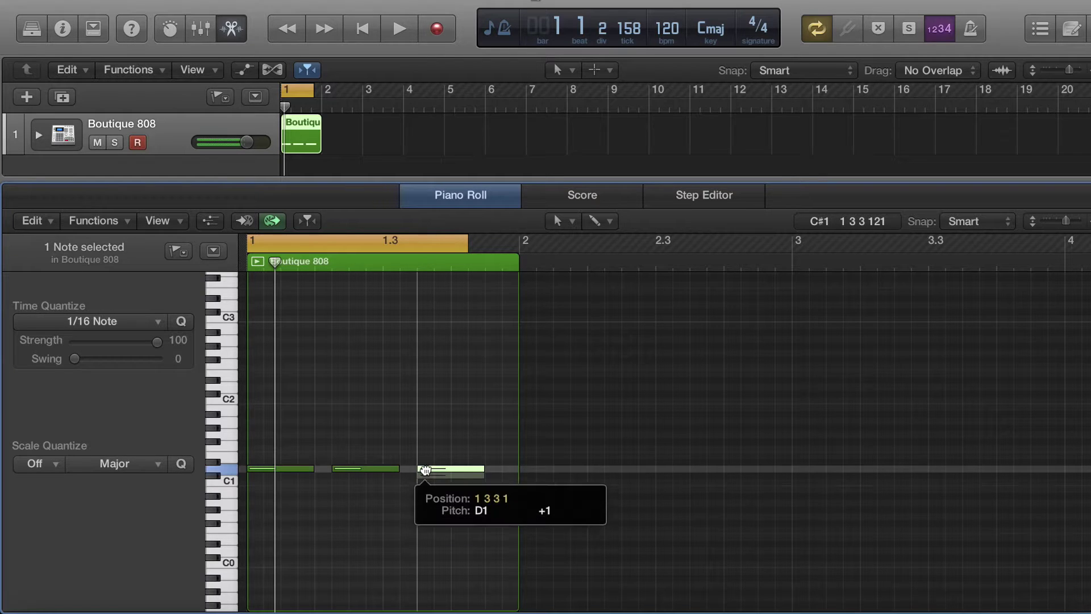
{"action": "left_click", "coordinate": [514, 468], "text": "super"}
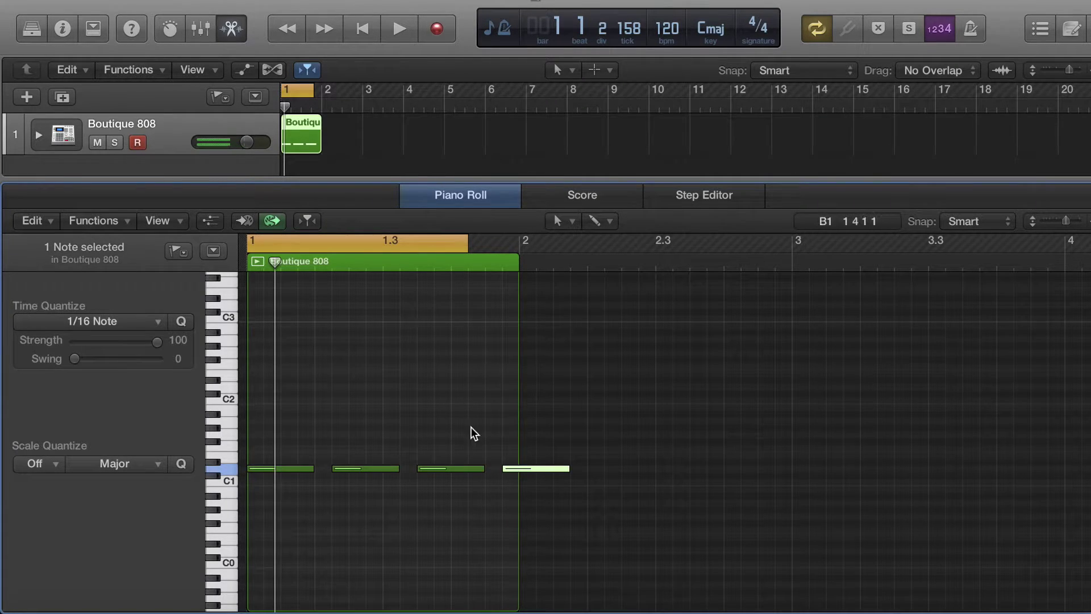
{"action": "mouse_move", "coordinate": [320, 144]}
{"action": "left_mouse_down"}
{"action": "mouse_move", "coordinate": [348, 146]}
{"action": "mouse_move", "coordinate": [332, 146]}
{"action": "left_mouse_up"}
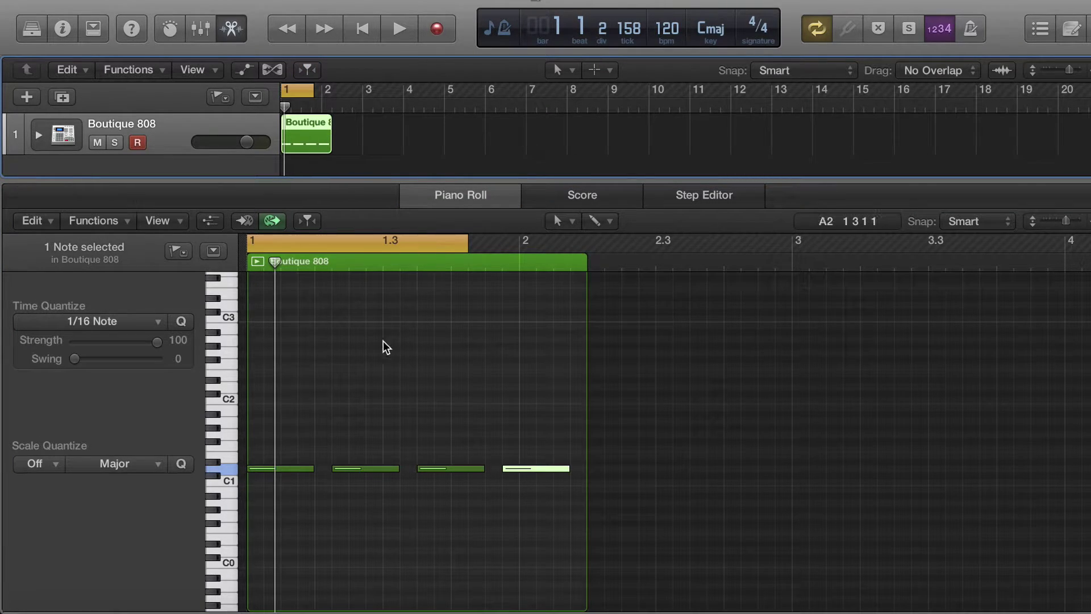
{"action": "left_click_drag", "start_coordinate": [274, 262], "coordinate": [229, 261]}
Step: Extend the cycle range to cover the first bar and a half and play it
{"action": "left_click", "coordinate": [307, 220]}
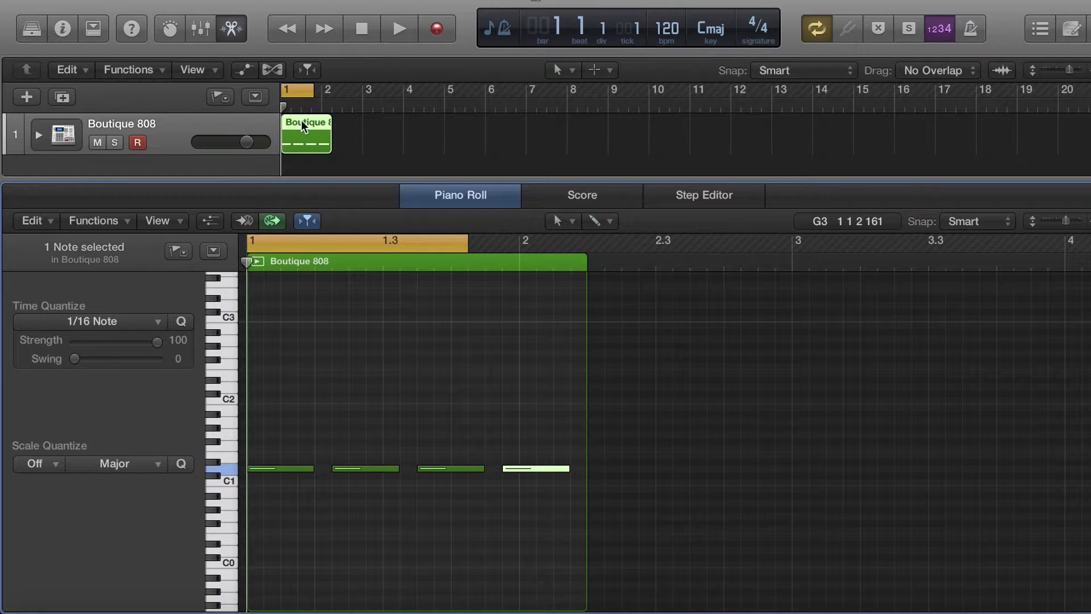
{"action": "left_click_drag", "start_coordinate": [309, 91], "coordinate": [335, 97]}
{"action": "key", "text": "space"}
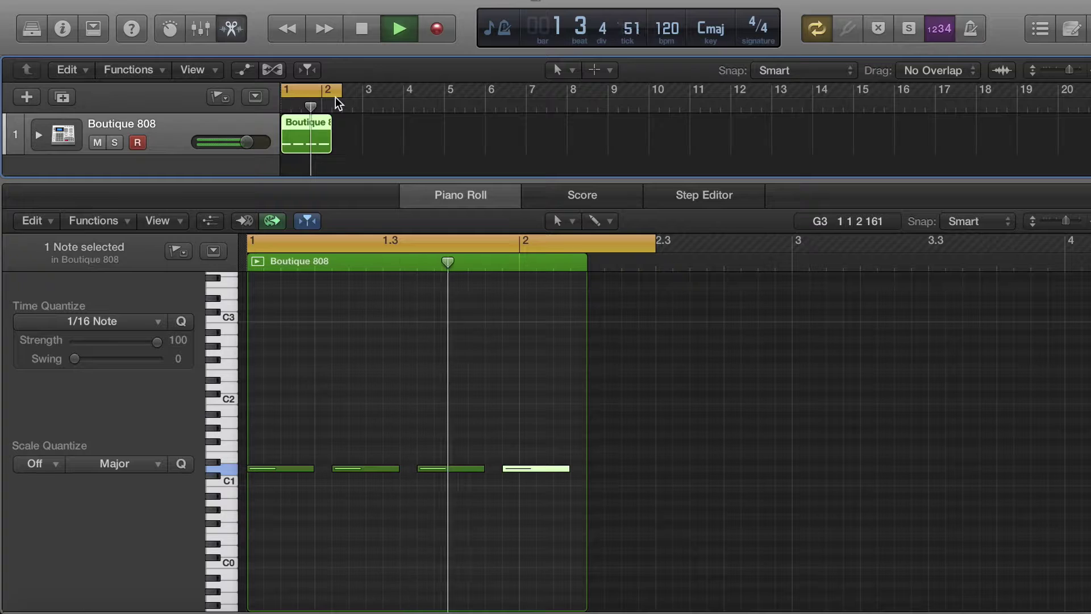
{"action": "key", "text": "space"}
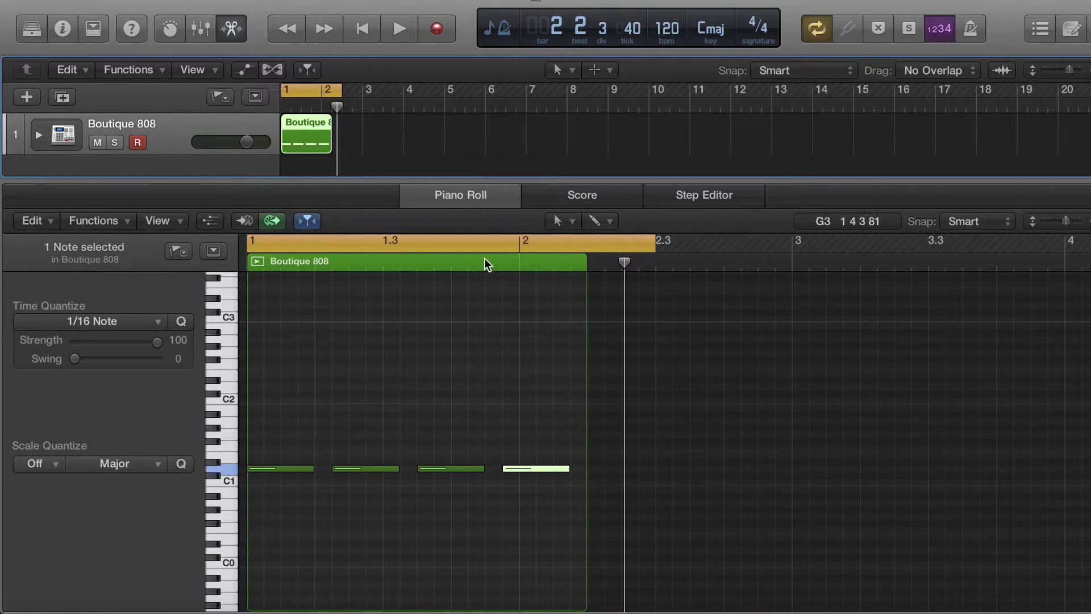
Step: Set the project tempo to 128 bpm and play from bar 1
{"action": "double_click", "coordinate": [666, 26]}
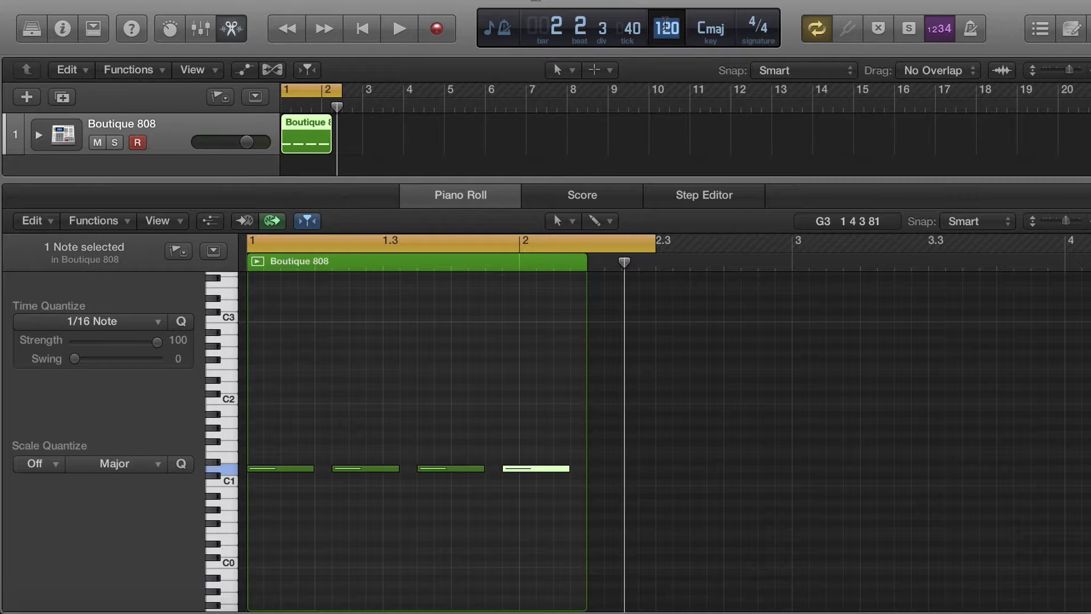
{"action": "key", "text": "BackSpace"}
{"action": "type", "text": "128"}
{"action": "left_click", "coordinate": [605, 125]}
{"action": "key", "text": "space"}
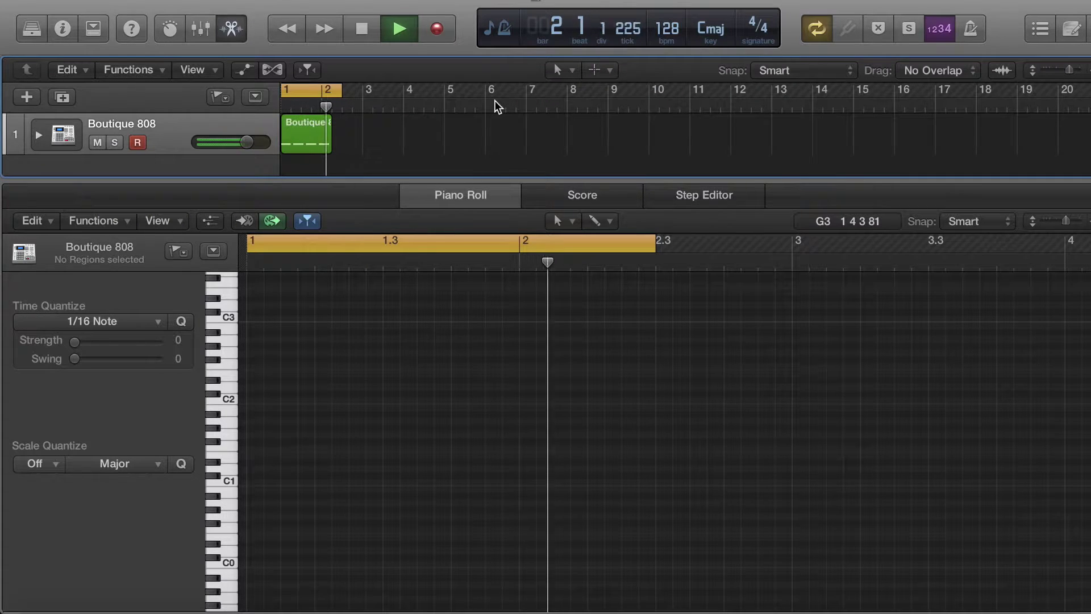
{"action": "key", "text": "space"}
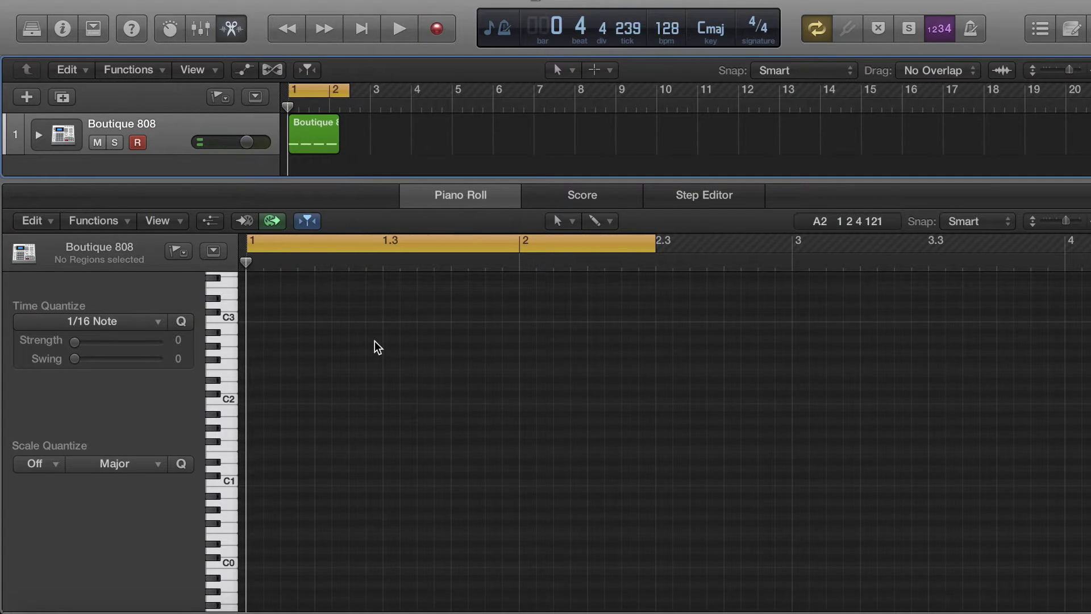
Step: Move all four kick notes down to C1 and play the pattern back
{"action": "scroll", "coordinate": [374, 343], "scroll_direction": "up", "scroll_amount": 10}
{"action": "scroll", "coordinate": [374, 341], "scroll_direction": "down", "scroll_amount": 10}
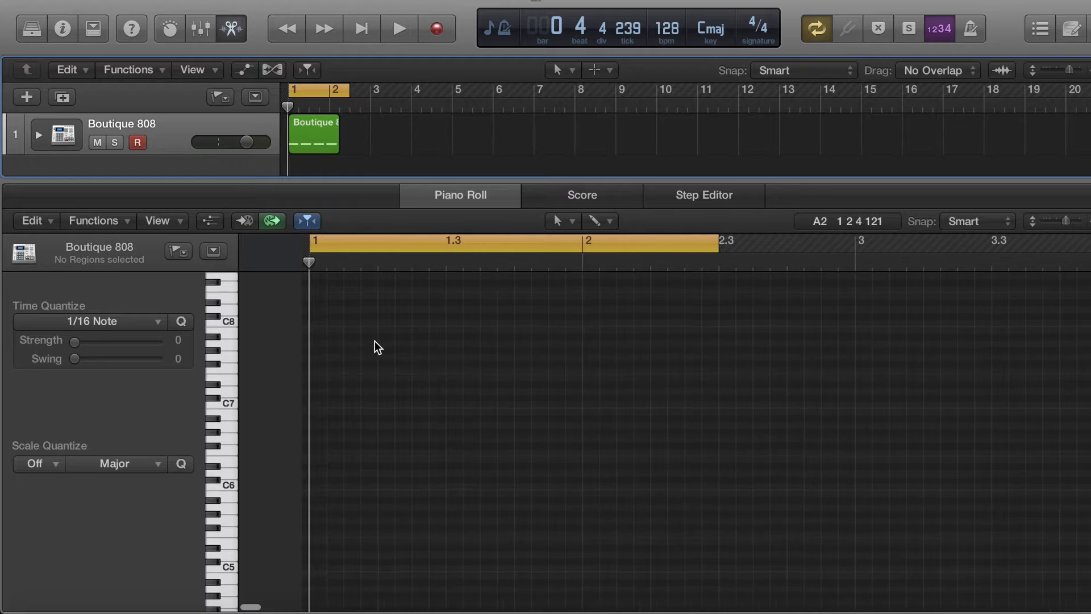
{"action": "scroll", "coordinate": [374, 341], "scroll_direction": "up", "scroll_amount": 2}
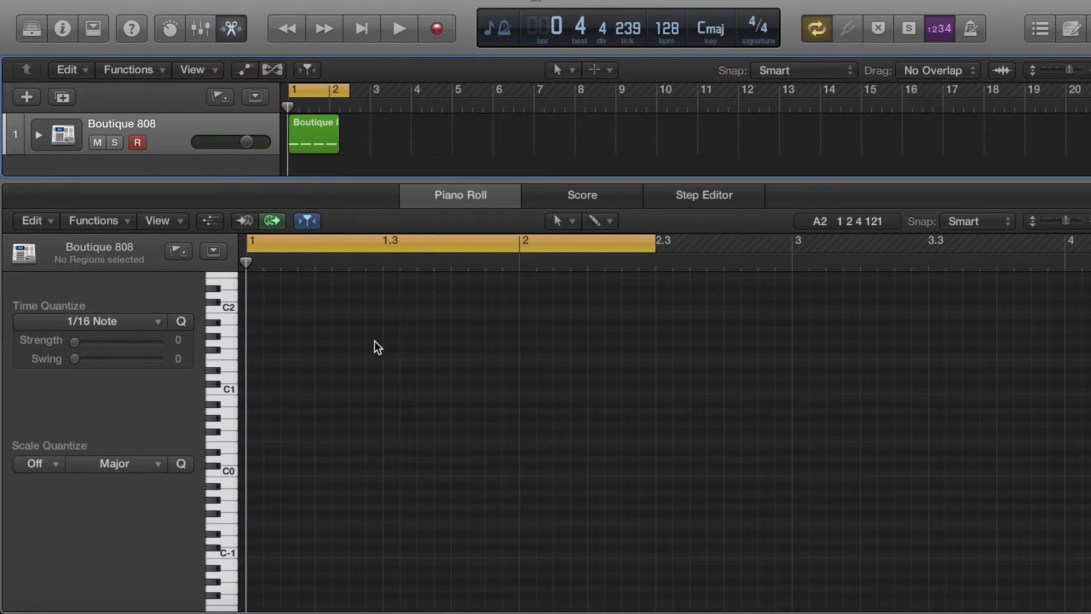
{"action": "left_click", "coordinate": [319, 126]}
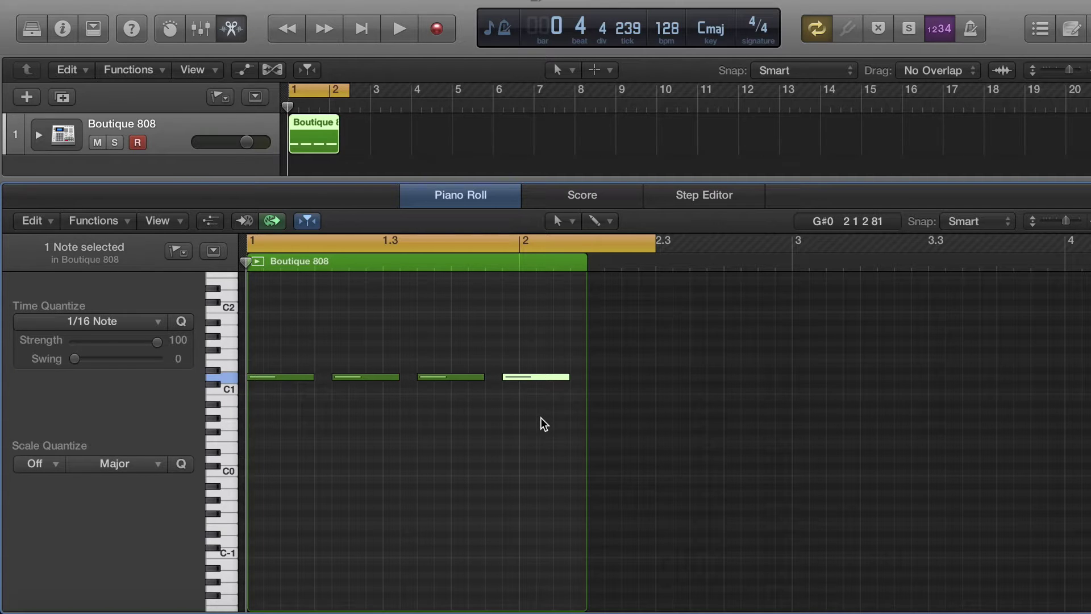
{"action": "left_click_drag", "start_coordinate": [541, 418], "coordinate": [283, 293]}
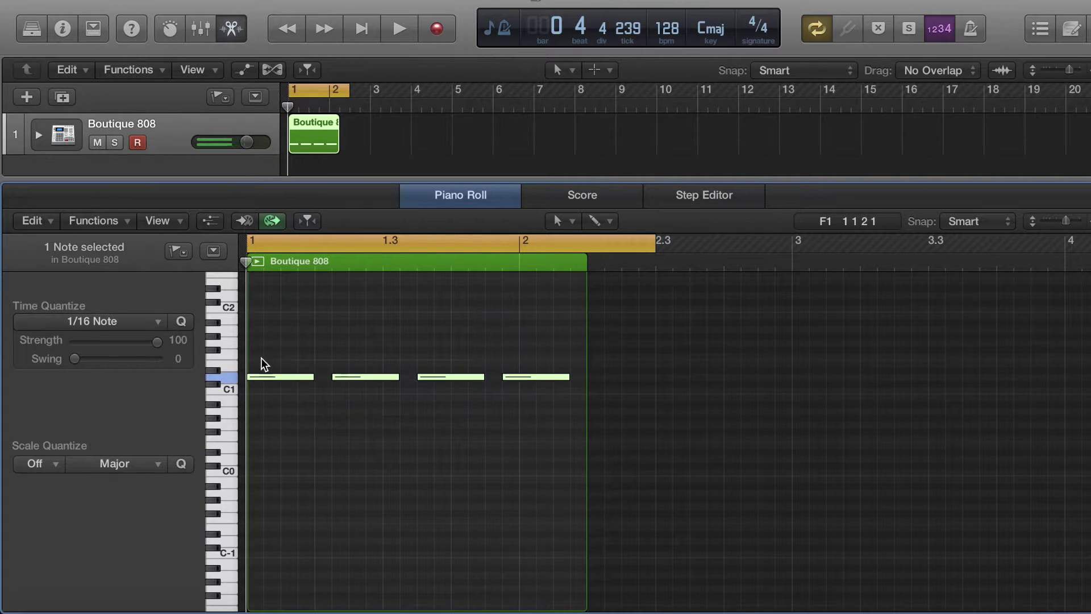
{"action": "left_click_drag", "start_coordinate": [264, 382], "coordinate": [263, 397]}
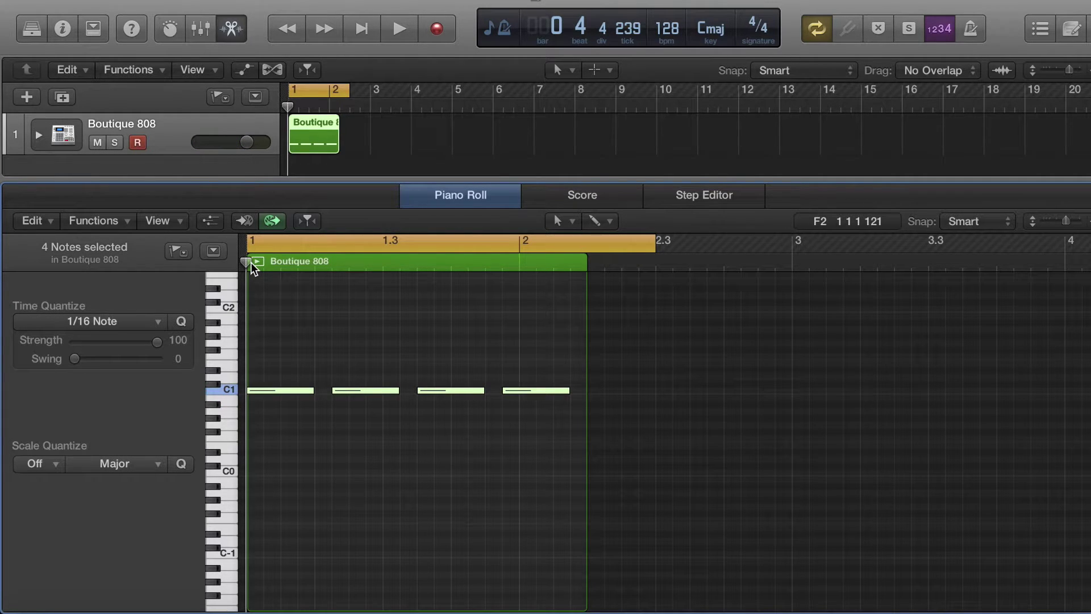
{"action": "key", "text": "XF86AudioRaiseVolume"}
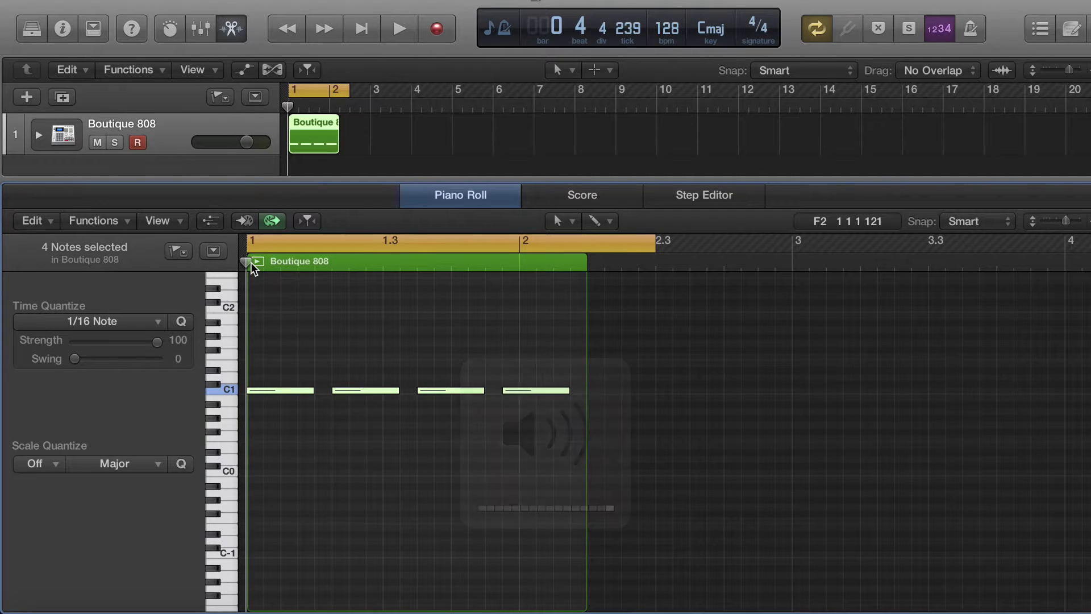
{"action": "key", "text": "space"}
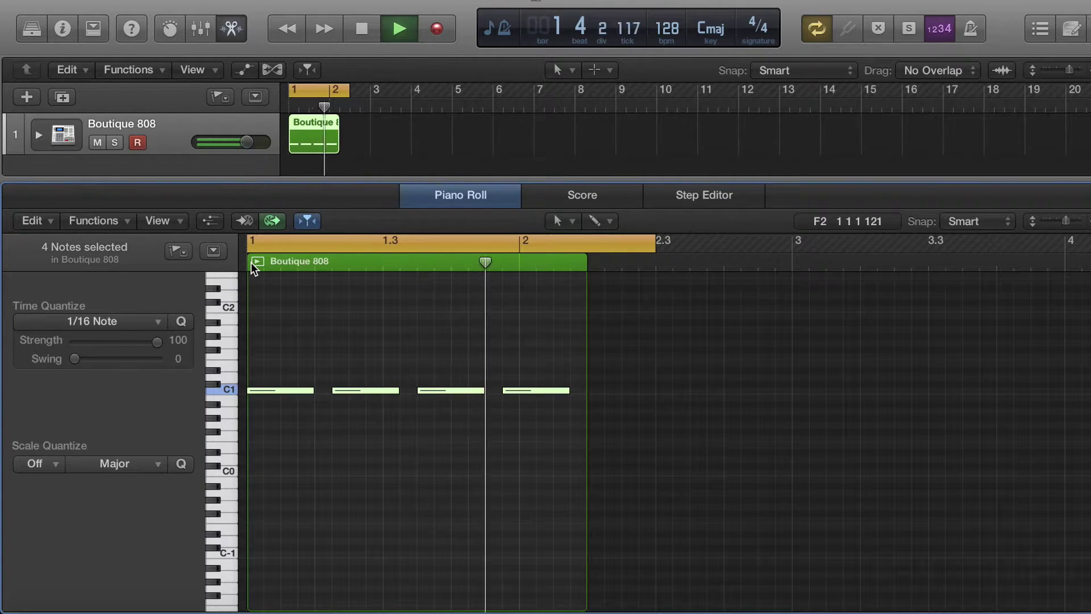
{"action": "key", "text": "space"}
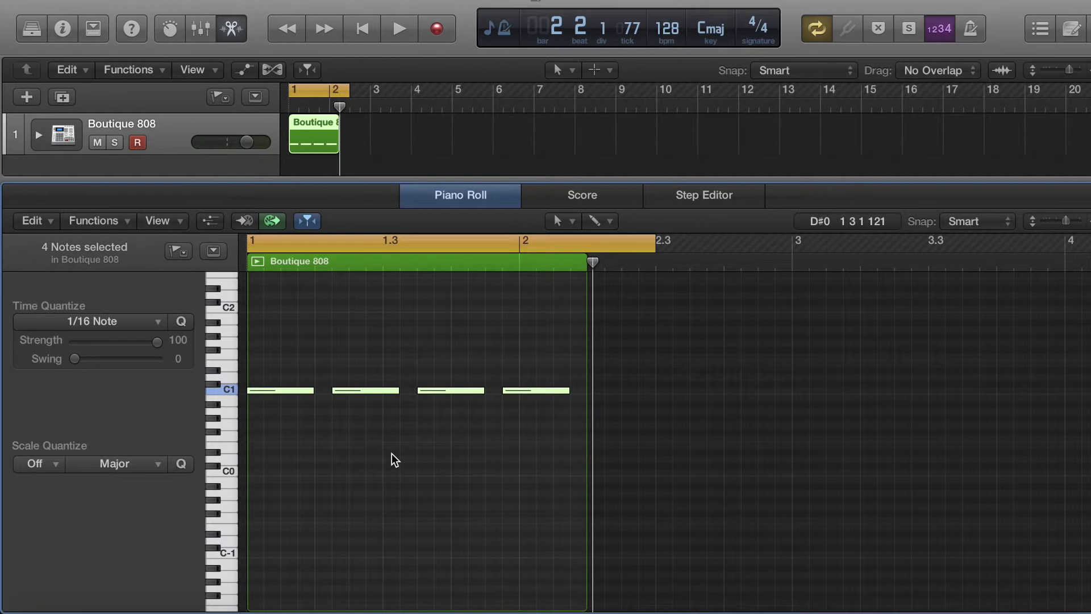
Step: Insert a Channel EQ in the first Audio FX slot of the Boutique 808 channel
{"action": "key", "text": "x"}
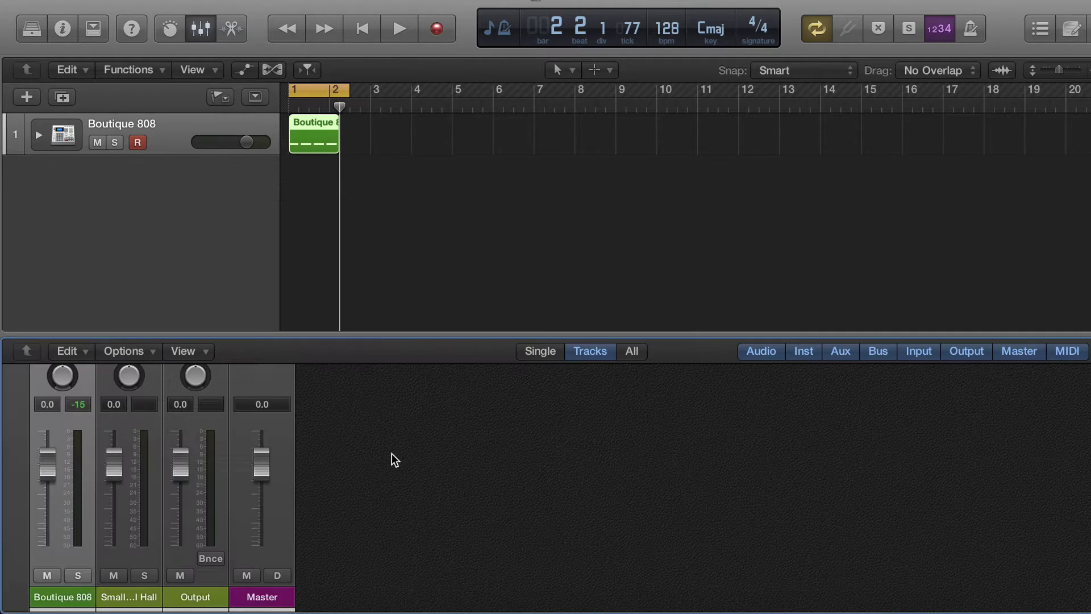
{"action": "scroll", "coordinate": [254, 425], "scroll_direction": "up", "scroll_amount": 5}
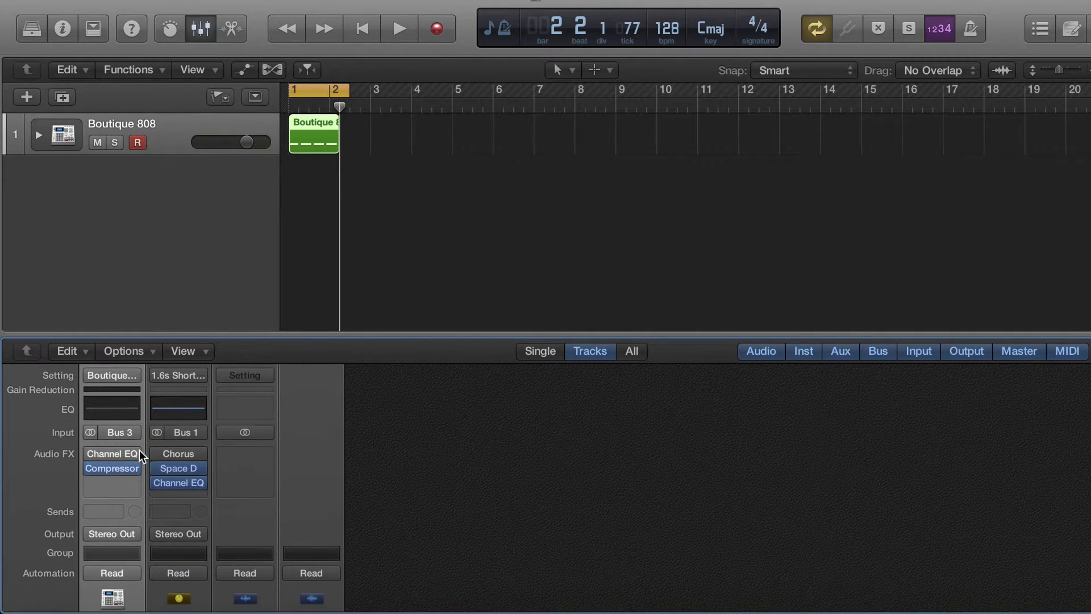
{"action": "left_click", "coordinate": [100, 455]}
{"action": "left_click", "coordinate": [115, 452]}
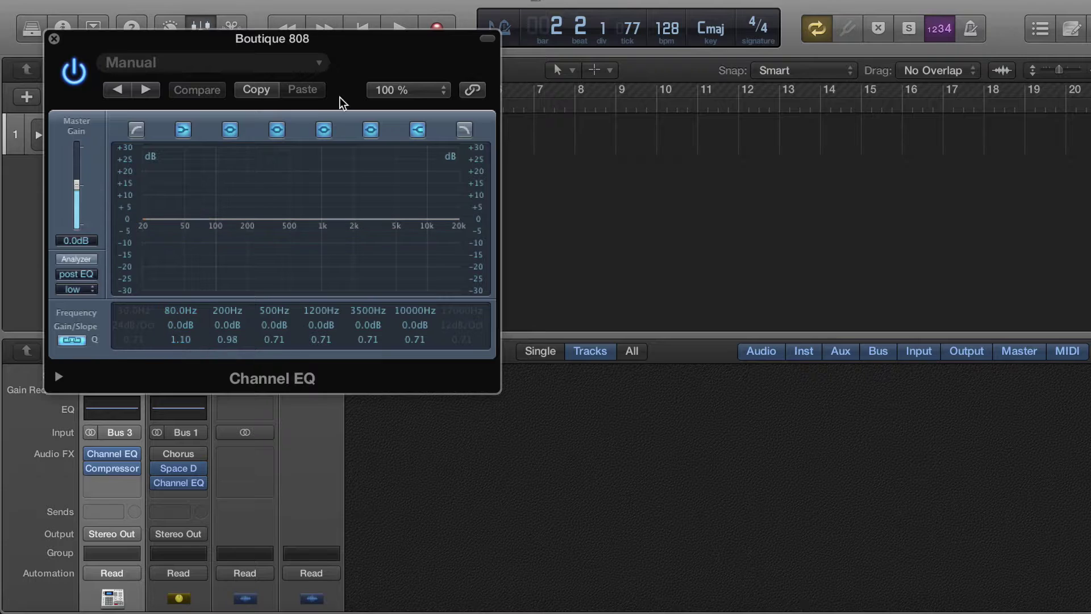
Step: Boost the EQ's low band, then pull it back to nearly flat at 55 Hz, comparing bypass
{"action": "left_click_drag", "start_coordinate": [186, 225], "coordinate": [71, 57]}
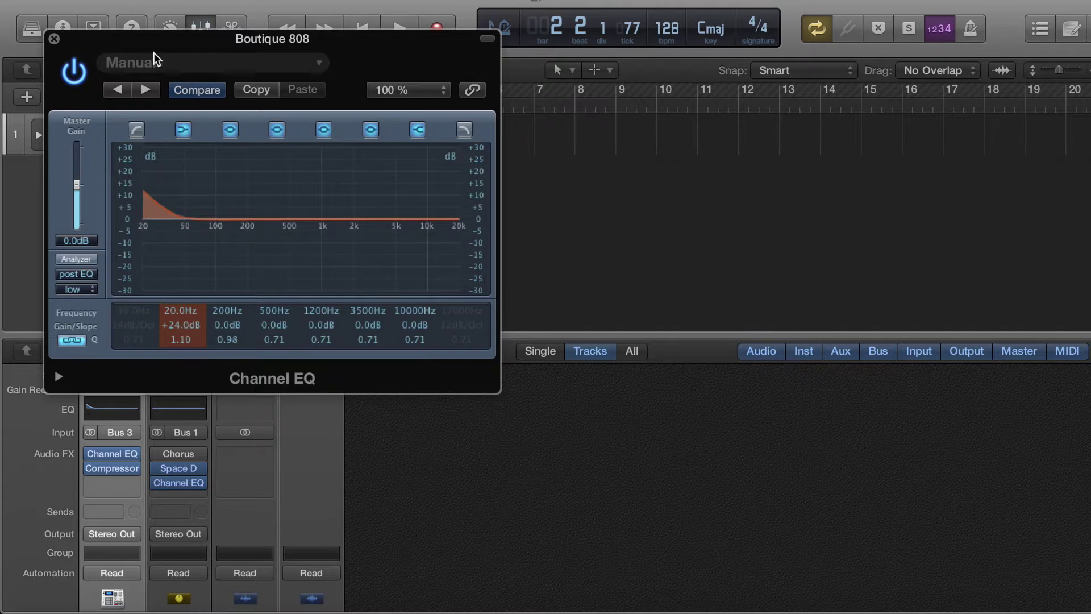
{"action": "left_click_drag", "start_coordinate": [156, 60], "coordinate": [289, 175]}
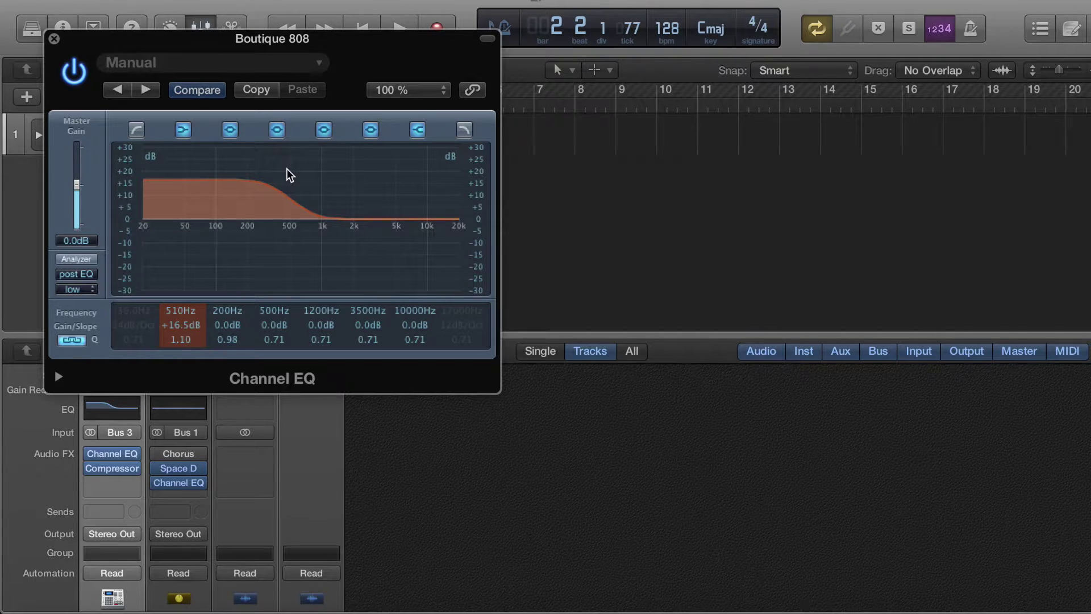
{"action": "left_click_drag", "start_coordinate": [290, 175], "coordinate": [186, 228]}
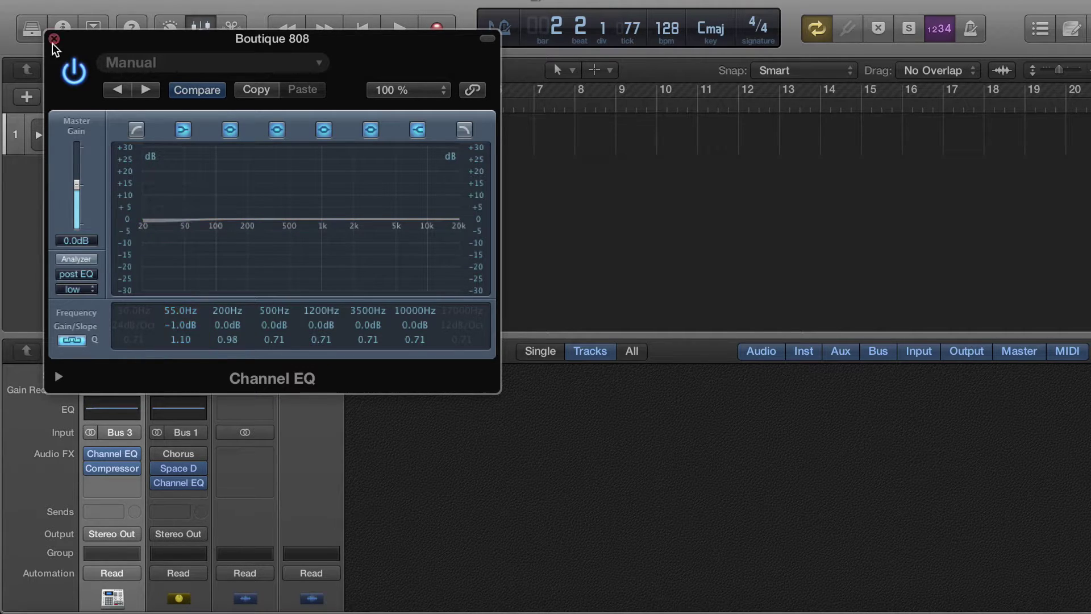
{"action": "left_click", "coordinate": [83, 82]}
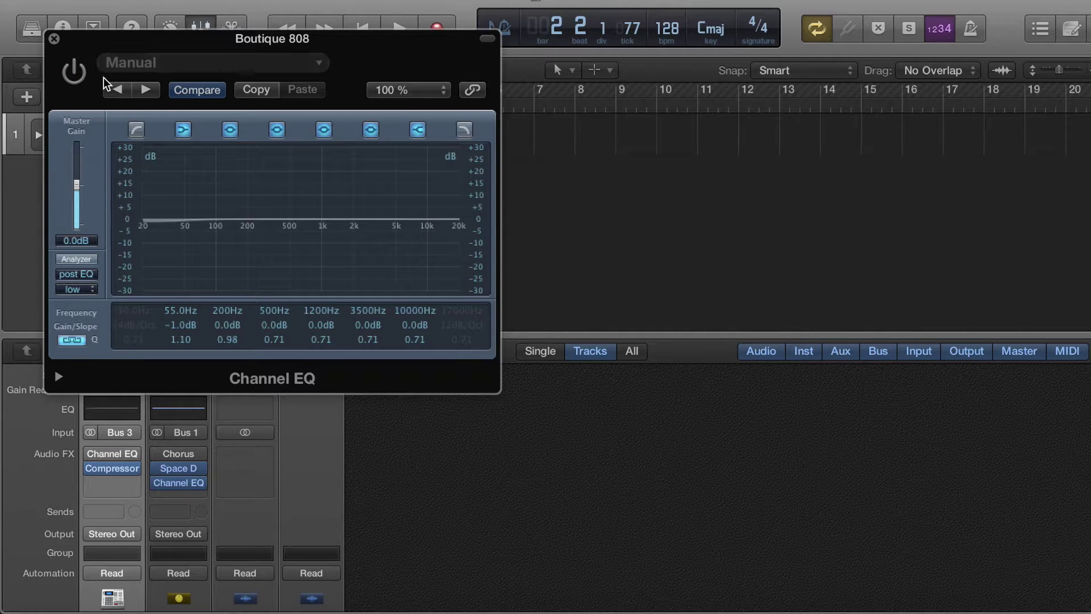
{"action": "left_click", "coordinate": [83, 80]}
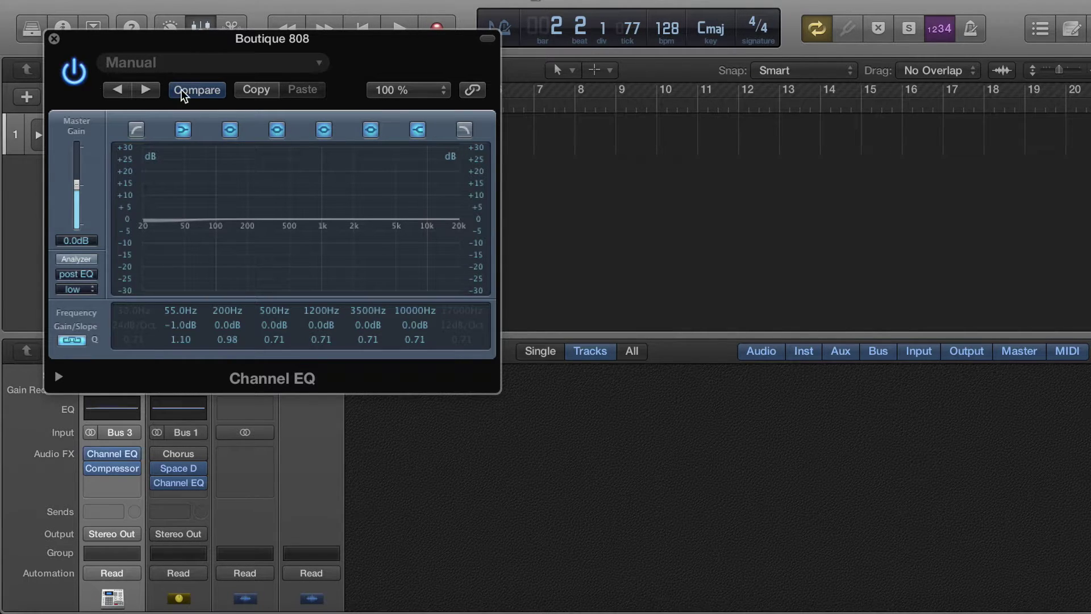
Step: Close the Channel EQ window and delete the old Boutique 808 region
{"action": "left_click", "coordinate": [54, 39]}
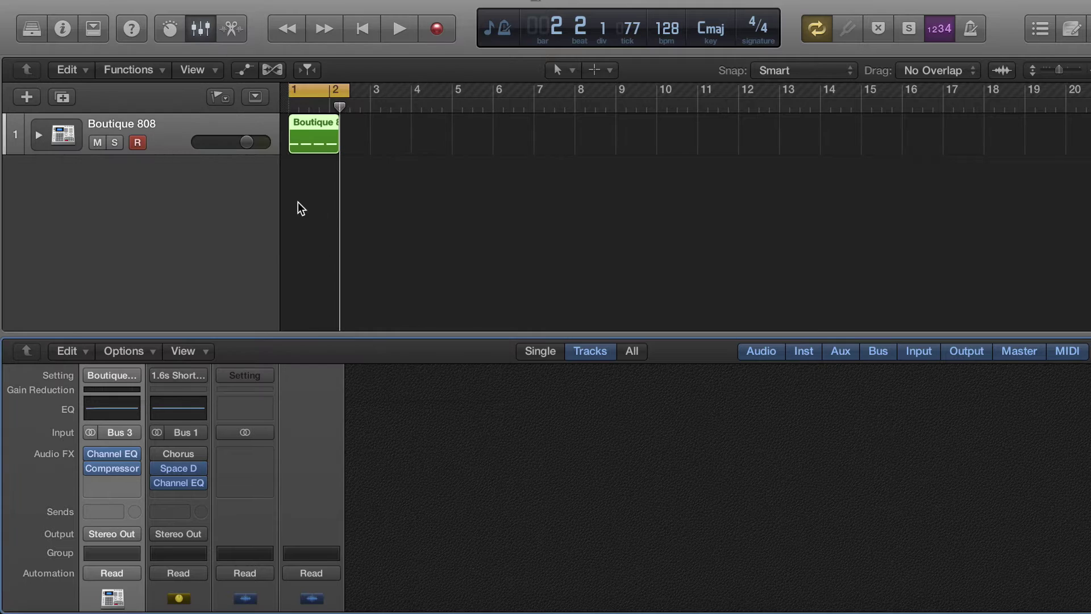
{"action": "left_click", "coordinate": [178, 127]}
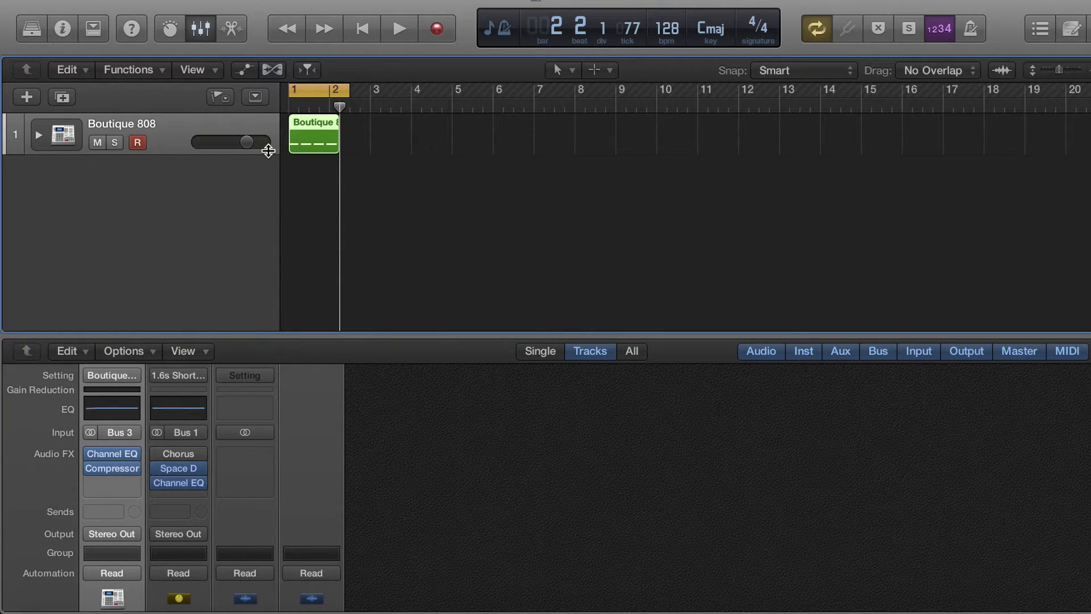
{"action": "left_click_drag", "start_coordinate": [388, 154], "coordinate": [359, 150]}
{"action": "key", "text": "Delete"}
Step: Swap the mixer for the piano roll and scroll to the C1 kick range
{"action": "key", "text": "x"}
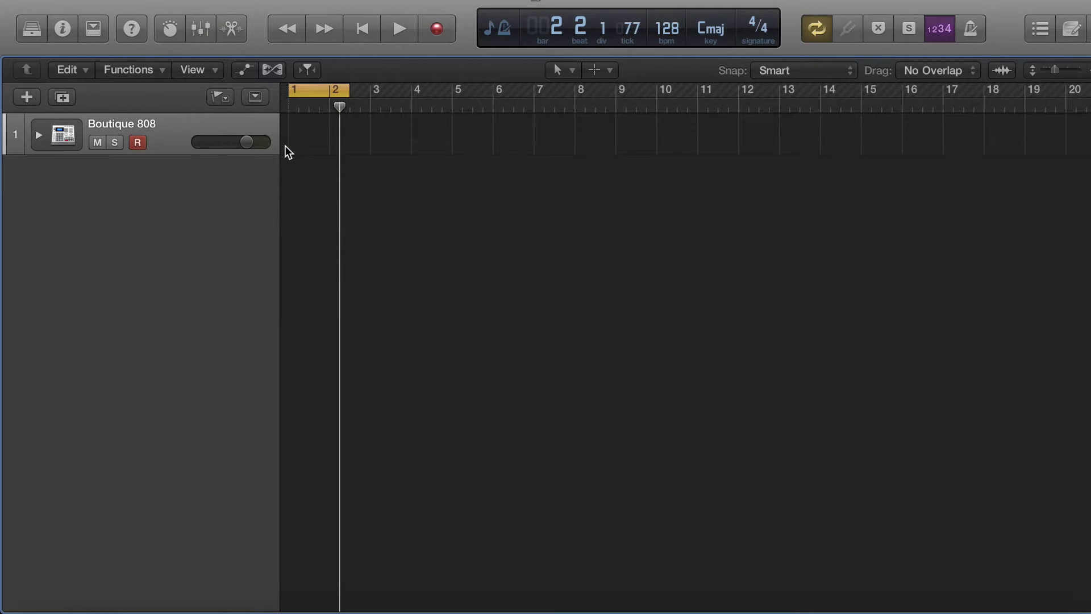
{"action": "key", "text": "p"}
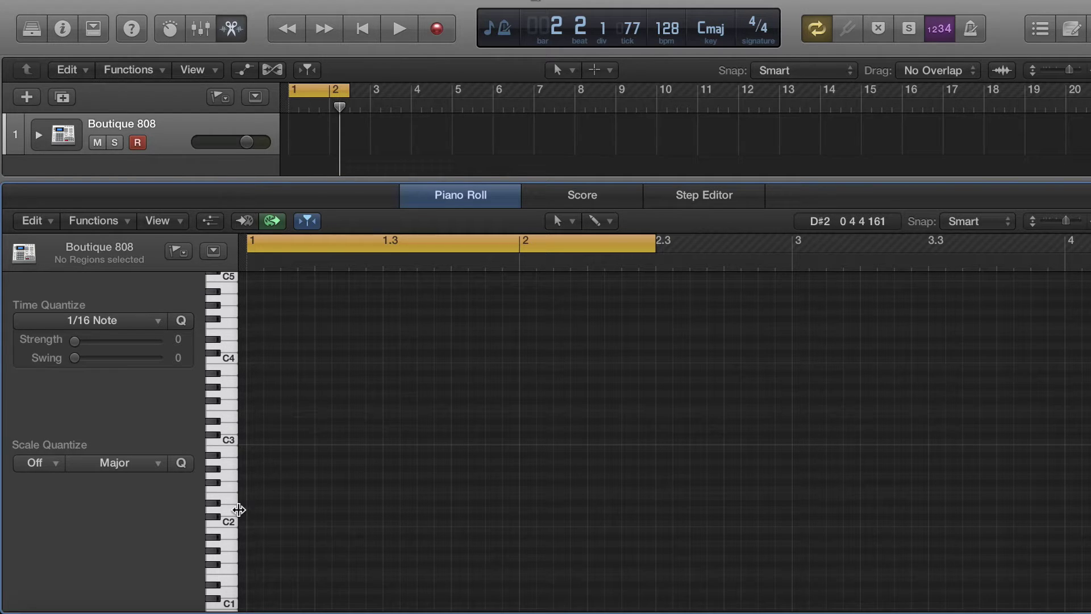
{"action": "left_click", "coordinate": [227, 607]}
{"action": "scroll", "coordinate": [227, 603], "scroll_direction": "down", "scroll_amount": 10}
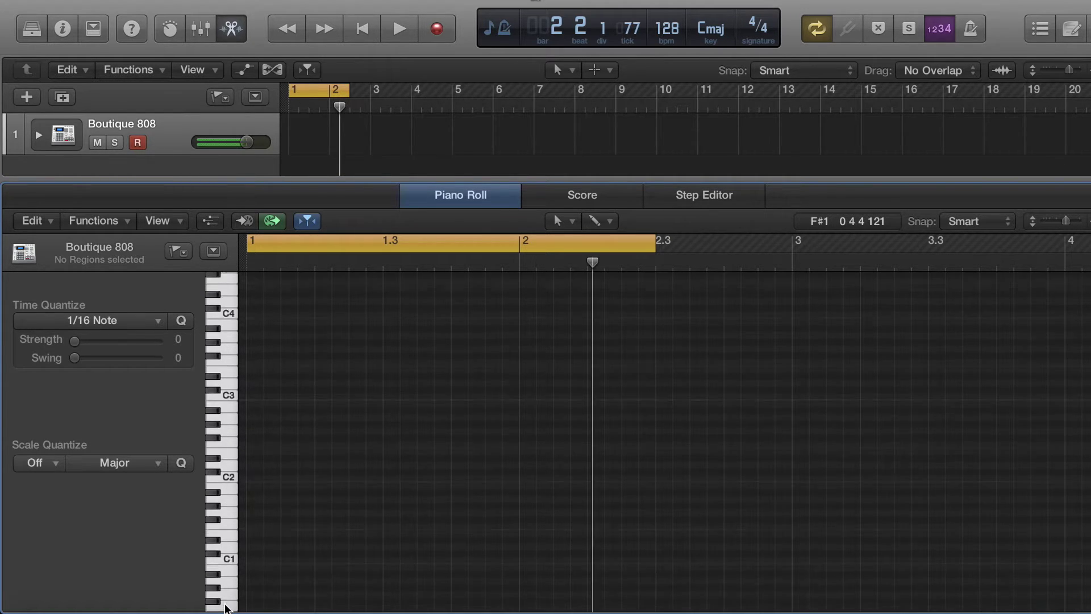
{"action": "scroll", "coordinate": [231, 510], "scroll_direction": "down", "scroll_amount": 1}
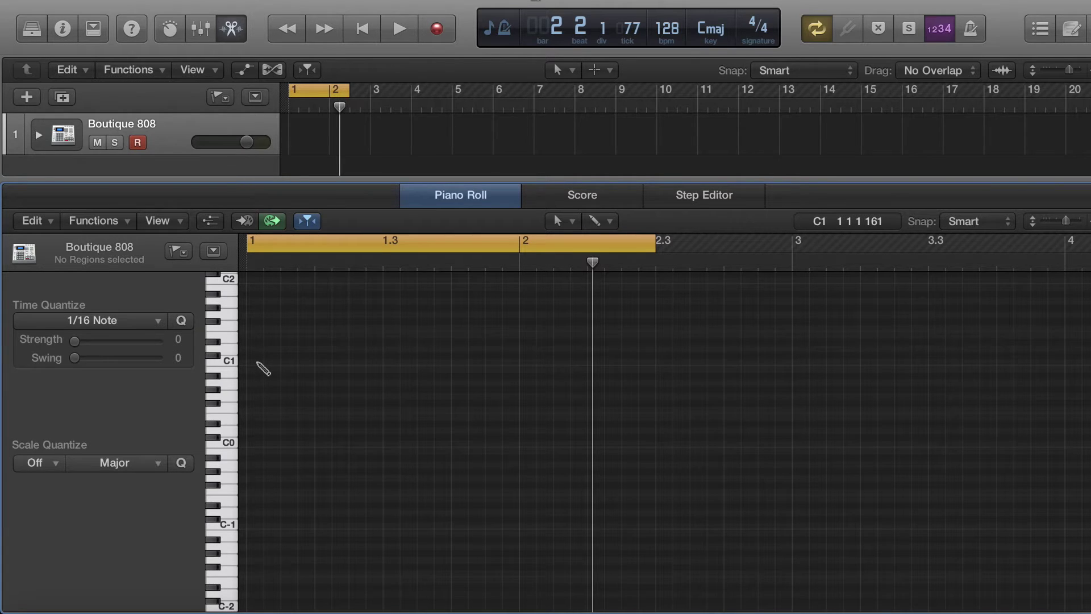
Step: Draw four evenly spaced C1 kick notes in bar 1
{"action": "left_click", "coordinate": [263, 368]}
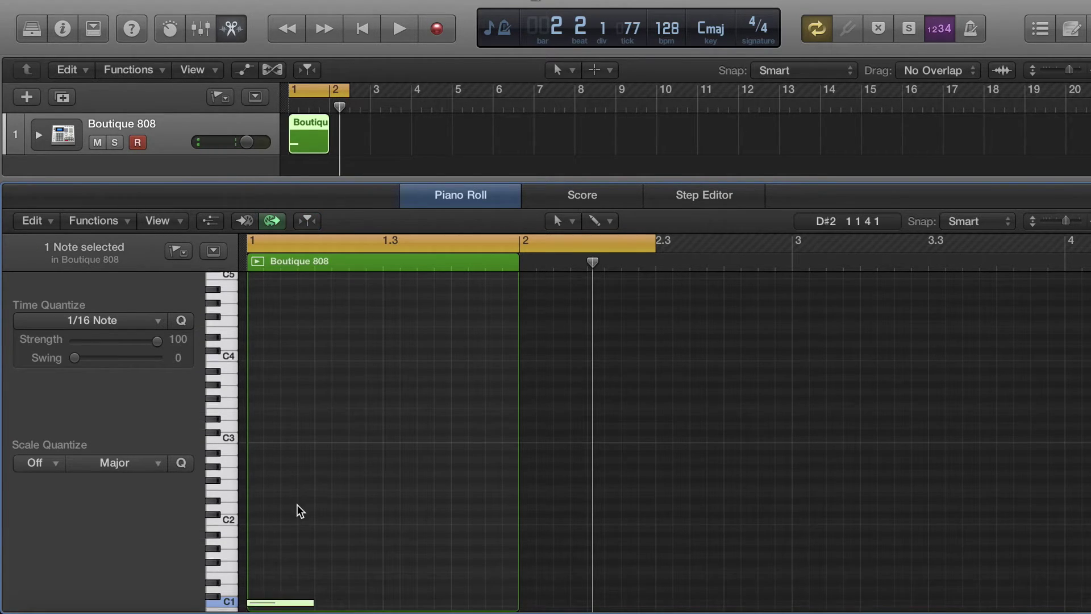
{"action": "scroll", "coordinate": [297, 504], "scroll_direction": "up", "scroll_amount": 3}
{"action": "scroll", "coordinate": [297, 503], "scroll_direction": "down", "scroll_amount": 1}
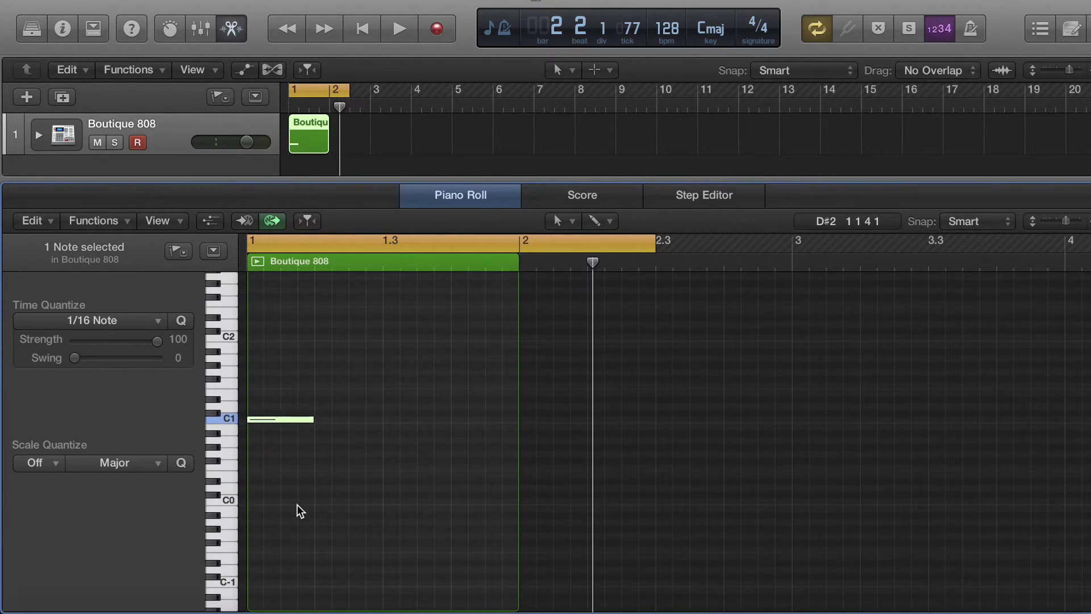
{"action": "left_click", "coordinate": [344, 420]}
{"action": "left_click", "coordinate": [425, 420]}
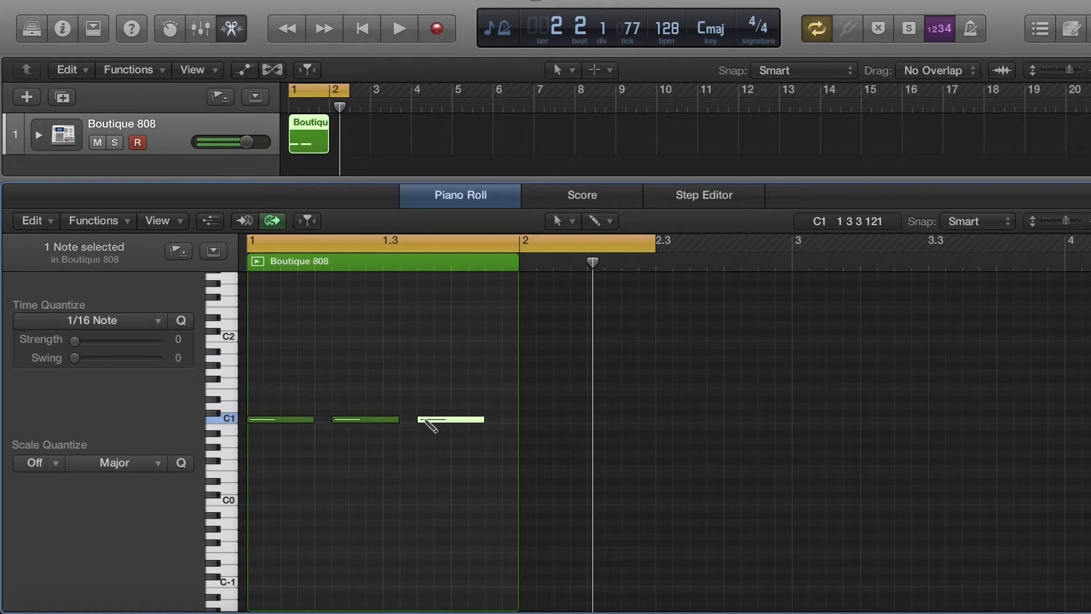
{"action": "left_click", "coordinate": [512, 419]}
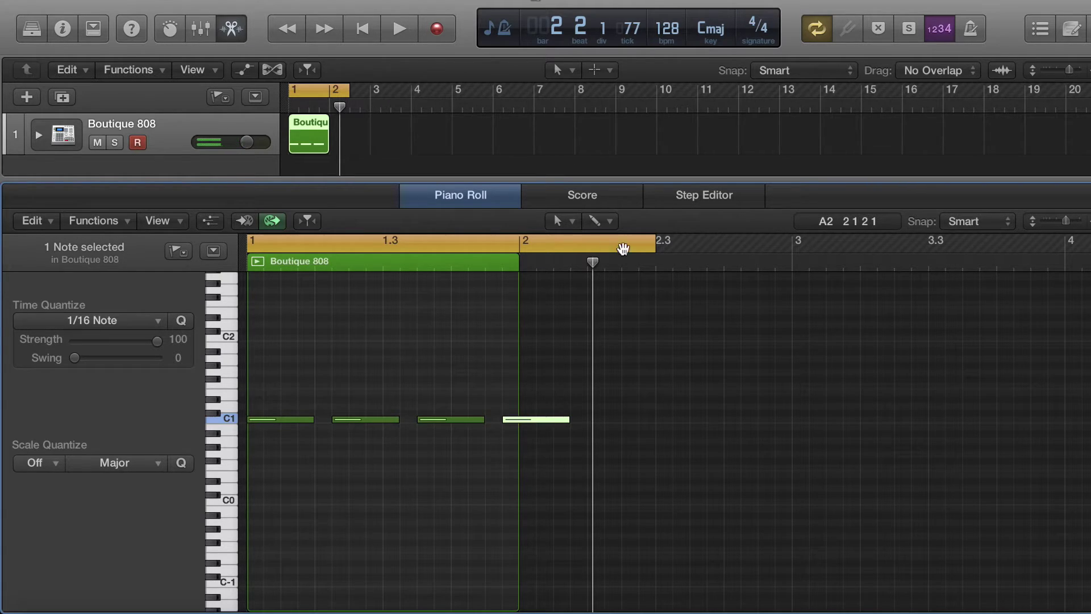
Step: Lengthen the region past bar 2, shorten the cycle to fit, and loop the pattern
{"action": "left_click", "coordinate": [339, 141]}
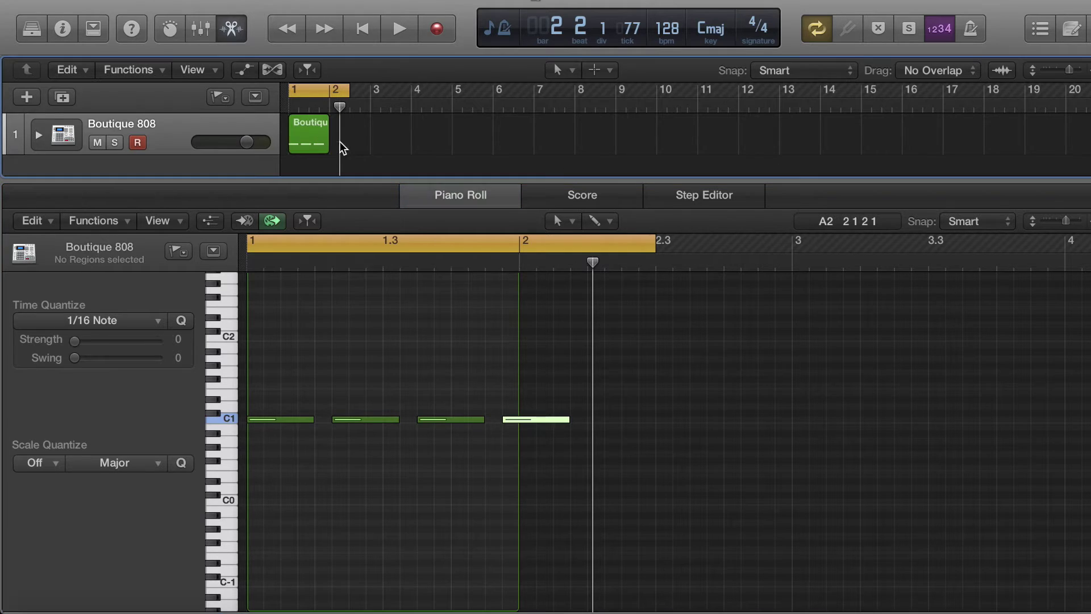
{"action": "left_click_drag", "start_coordinate": [329, 142], "coordinate": [349, 145]}
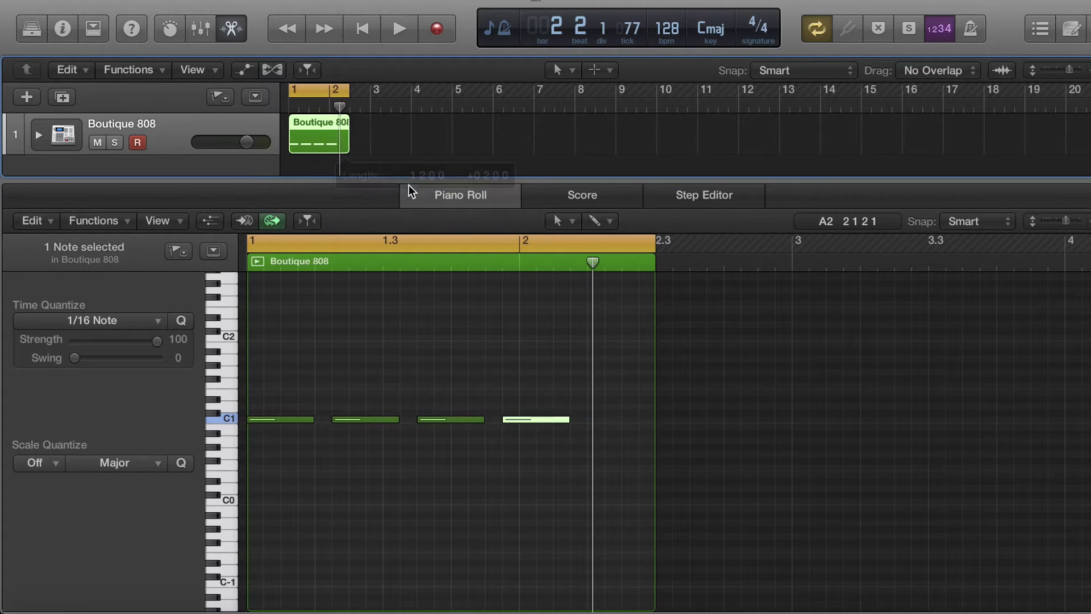
{"action": "left_click_drag", "start_coordinate": [657, 241], "coordinate": [278, 265]}
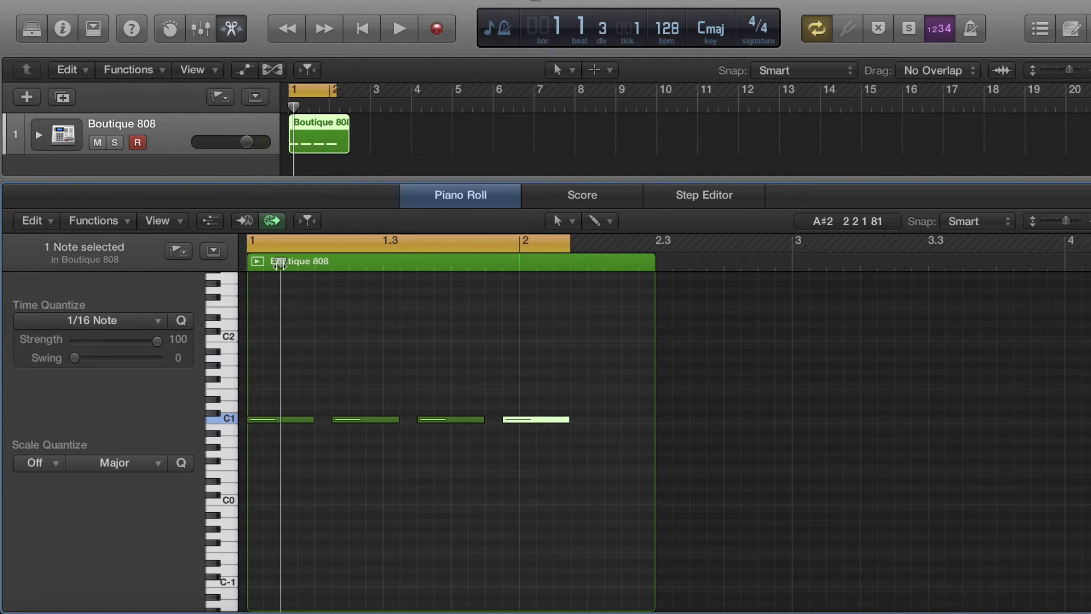
{"action": "key", "text": "space"}
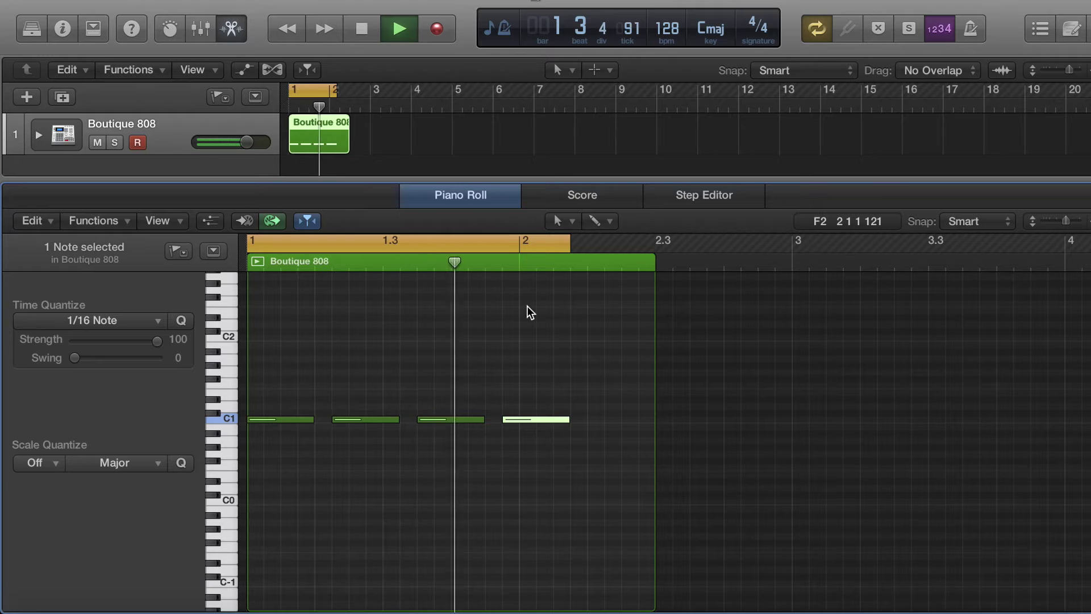
{"action": "left_click_drag", "start_coordinate": [565, 240], "coordinate": [589, 239]}
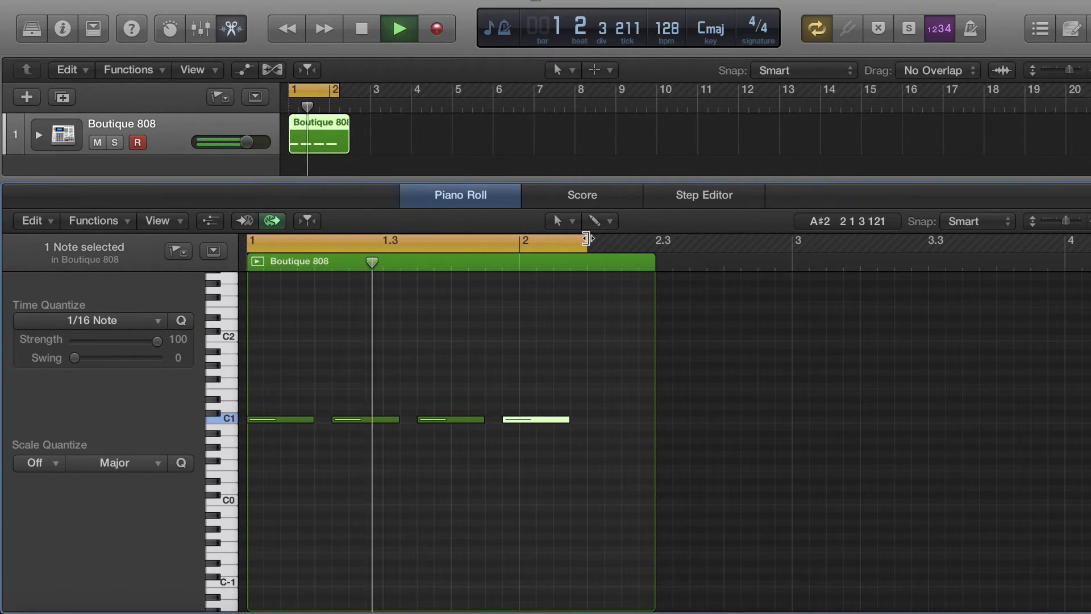
{"action": "key", "text": "space"}
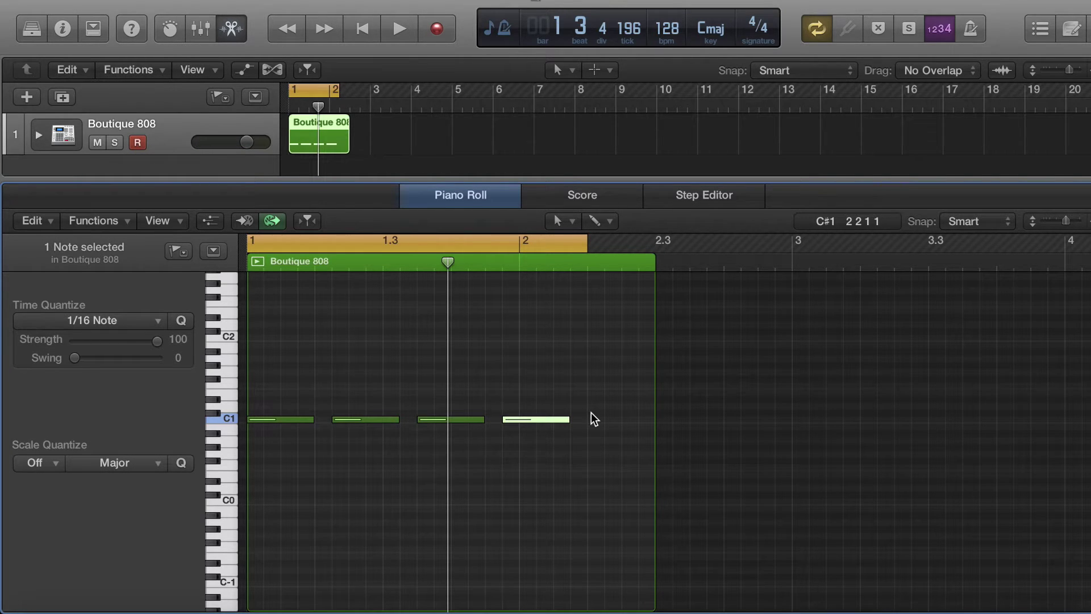
{"action": "left_click_drag", "start_coordinate": [591, 412], "coordinate": [269, 415]}
{"action": "key", "text": "space"}
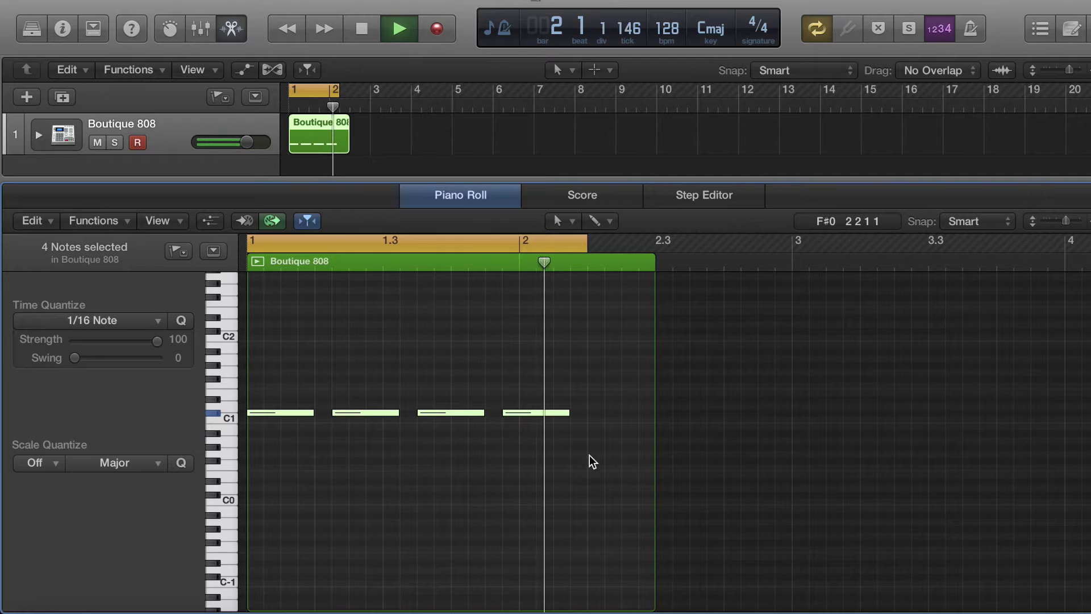
Step: Raise the four selected kick notes slightly above C1
{"action": "left_click_drag", "start_coordinate": [593, 452], "coordinate": [280, 405]}
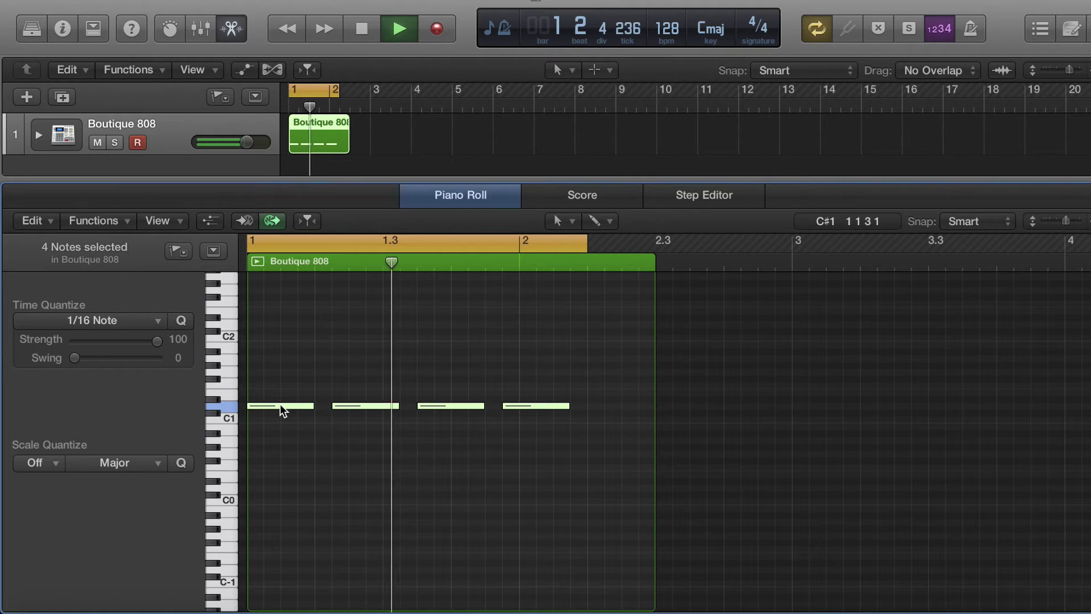
{"action": "key", "text": "space"}
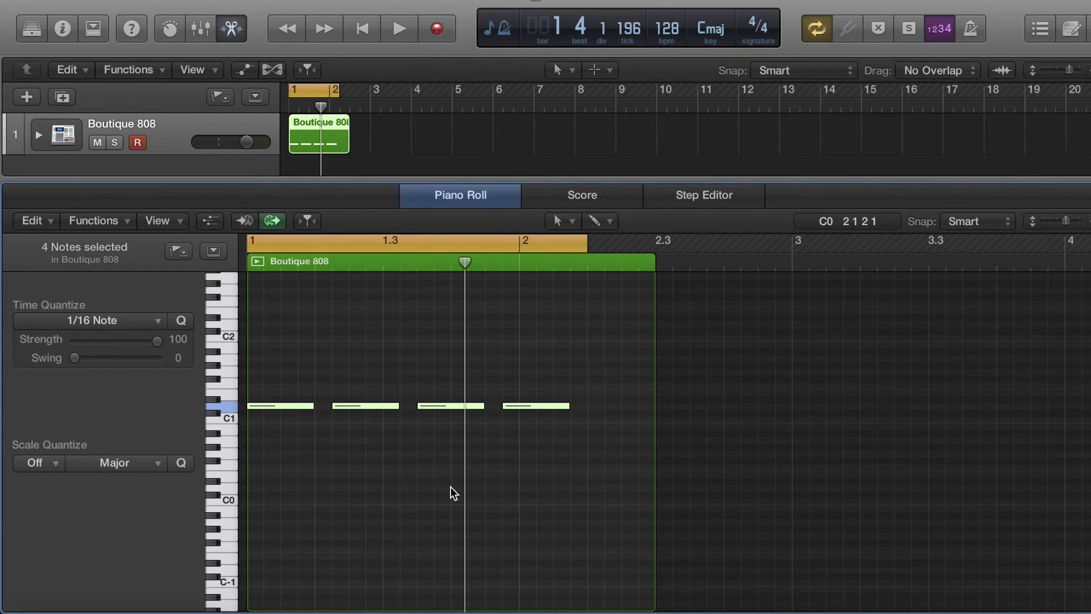
{"action": "left_click", "coordinate": [402, 476]}
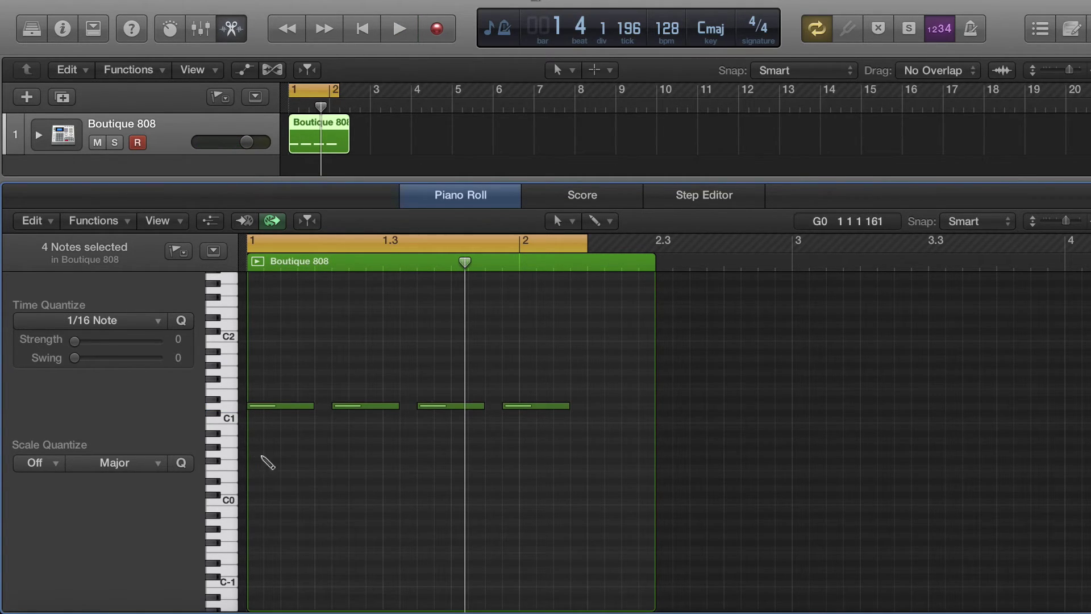
Step: Draw a second row of four C1 kick notes, aligning the fourth with the others
{"action": "left_click", "coordinate": [254, 420], "text": "super"}
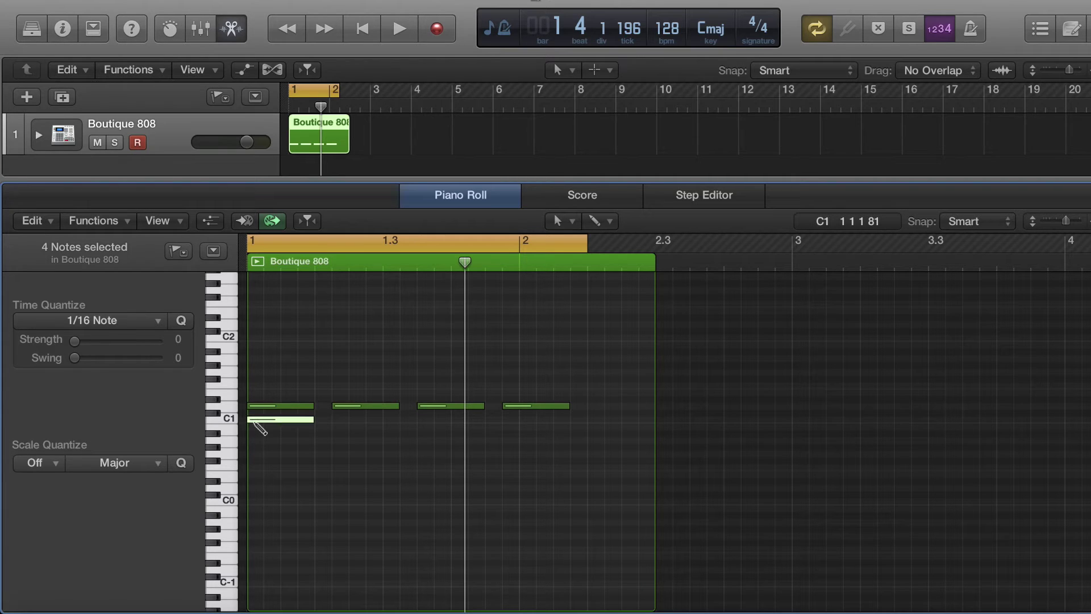
{"action": "left_click", "coordinate": [340, 420], "text": "super"}
{"action": "left_click", "coordinate": [419, 421], "text": "super"}
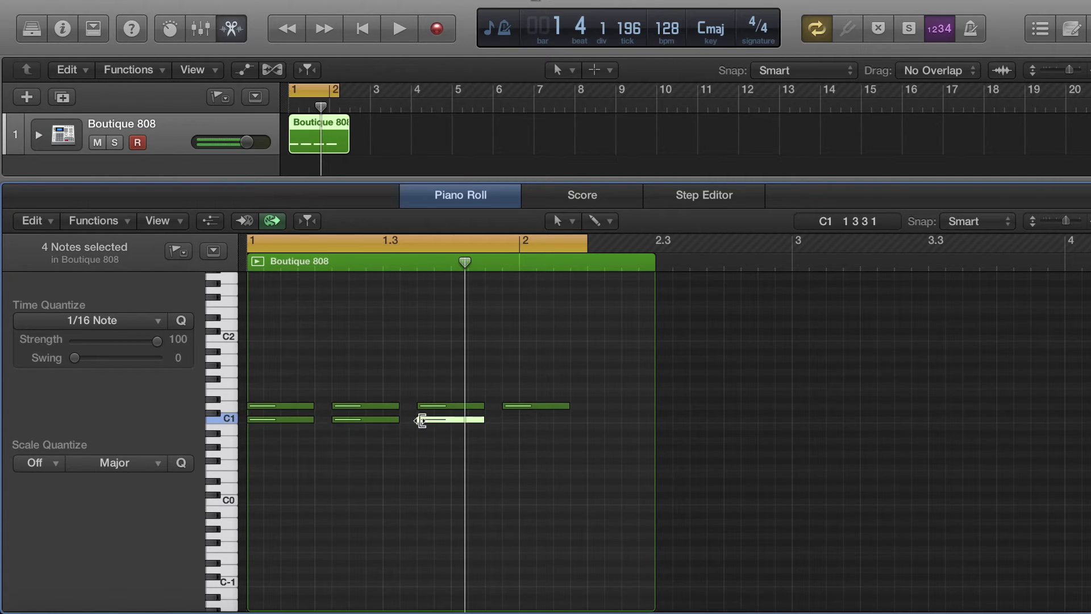
{"action": "left_click", "coordinate": [516, 420], "text": "super"}
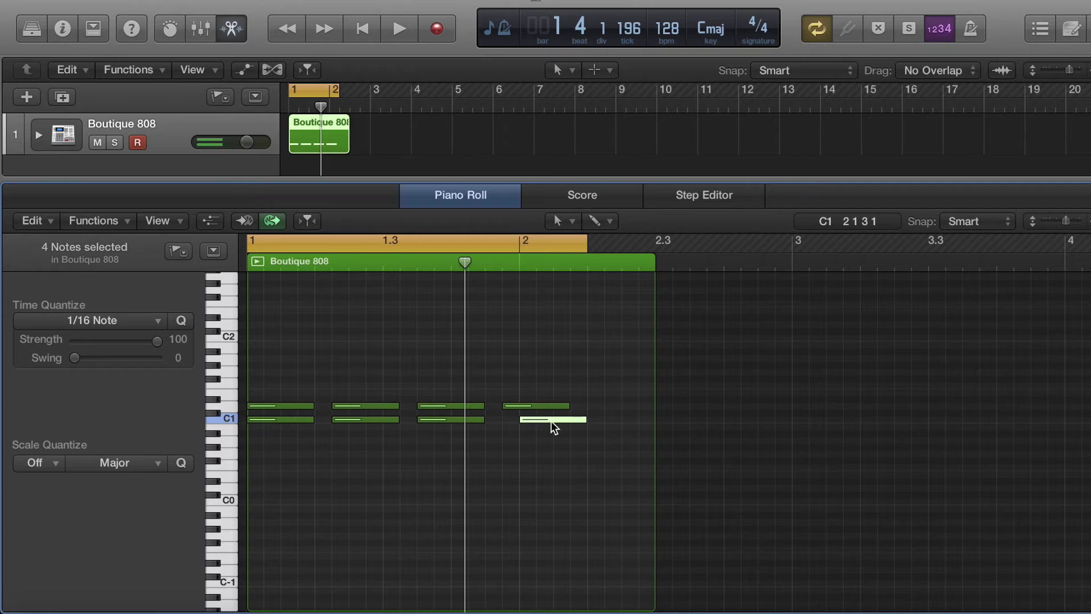
{"action": "left_click_drag", "start_coordinate": [550, 421], "coordinate": [534, 417]}
Step: Play back the layered kick pattern, then minimize the Logic Pro window
{"action": "key", "text": "space"}
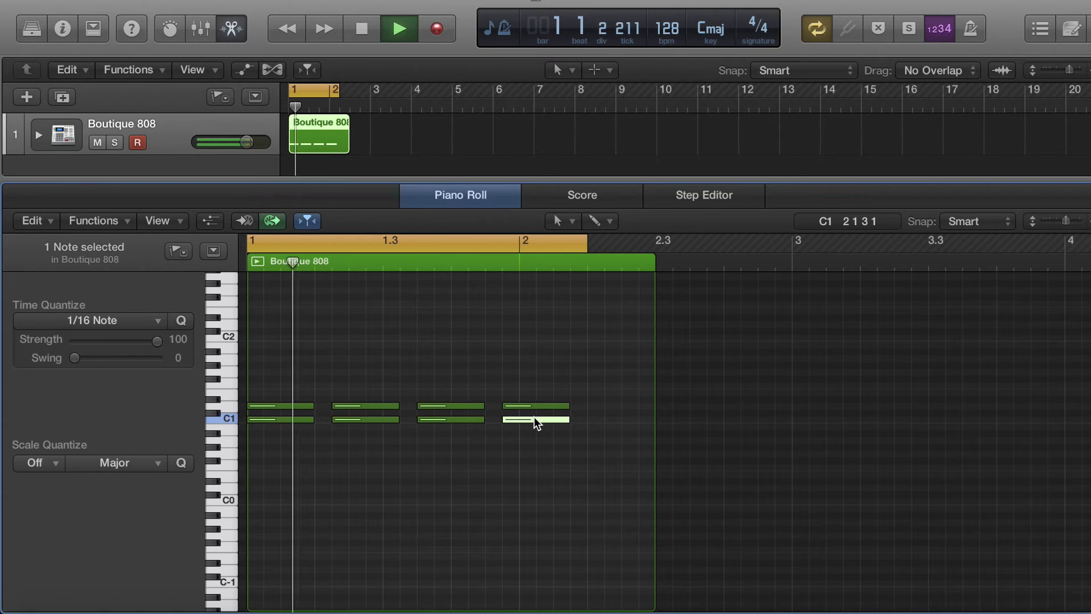
{"action": "key", "text": "space"}
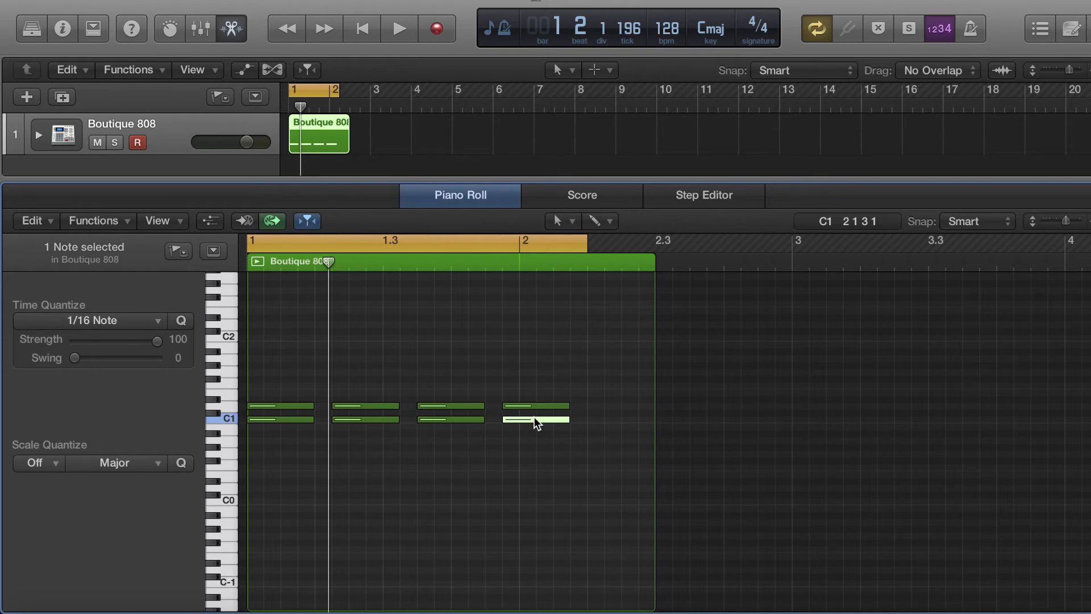
{"action": "left_click", "coordinate": [38, 5]}
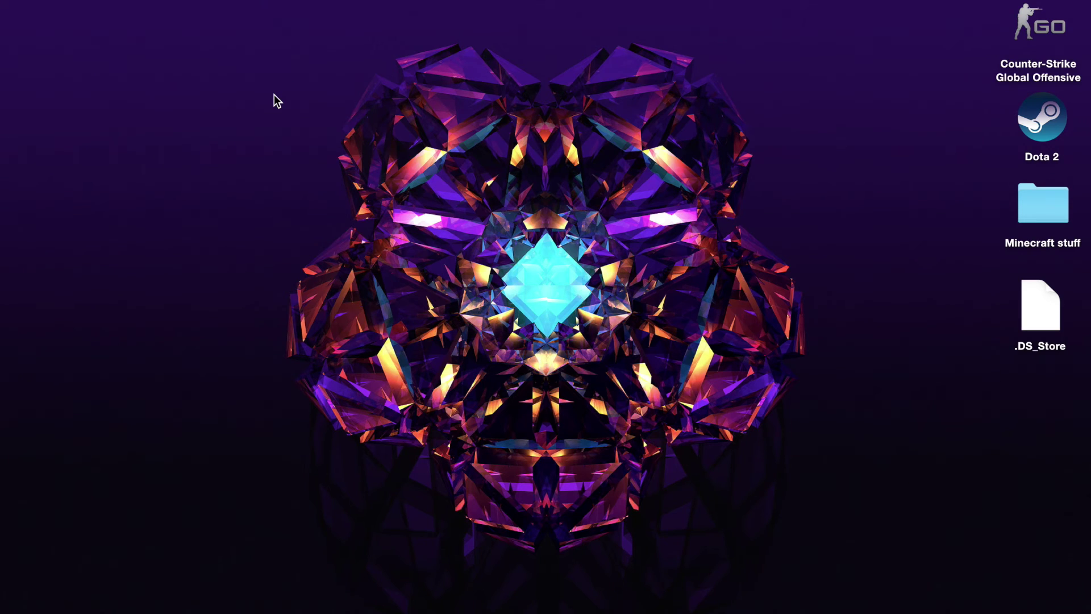